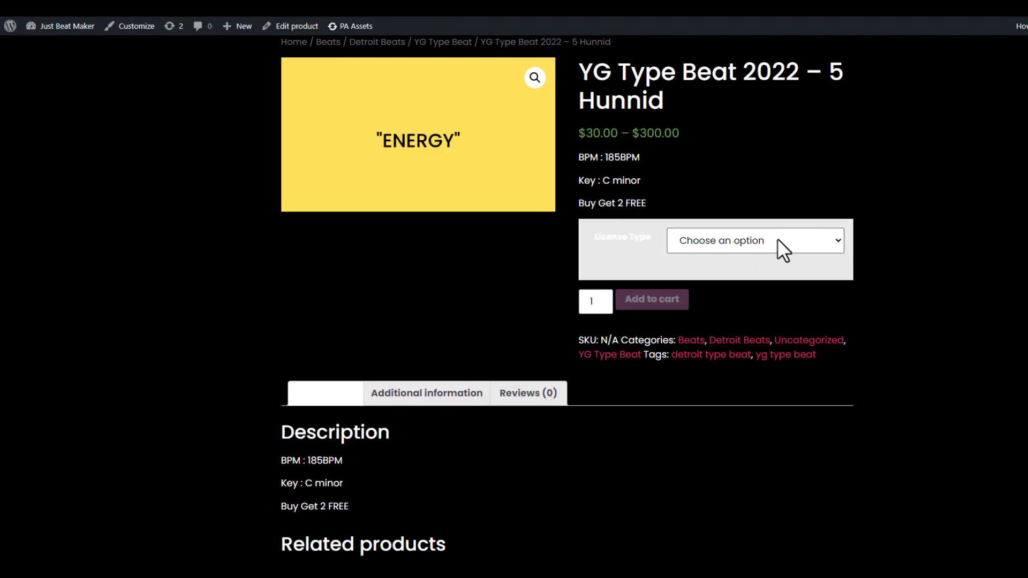
# Compare the YG Type Beat license prices: MP3, WAV ($50.00), Unlimited, Exclusive ($300.00), then back to MP3 ($30.00).
pyautogui.click(771, 241)
pyautogui.click(744, 275)
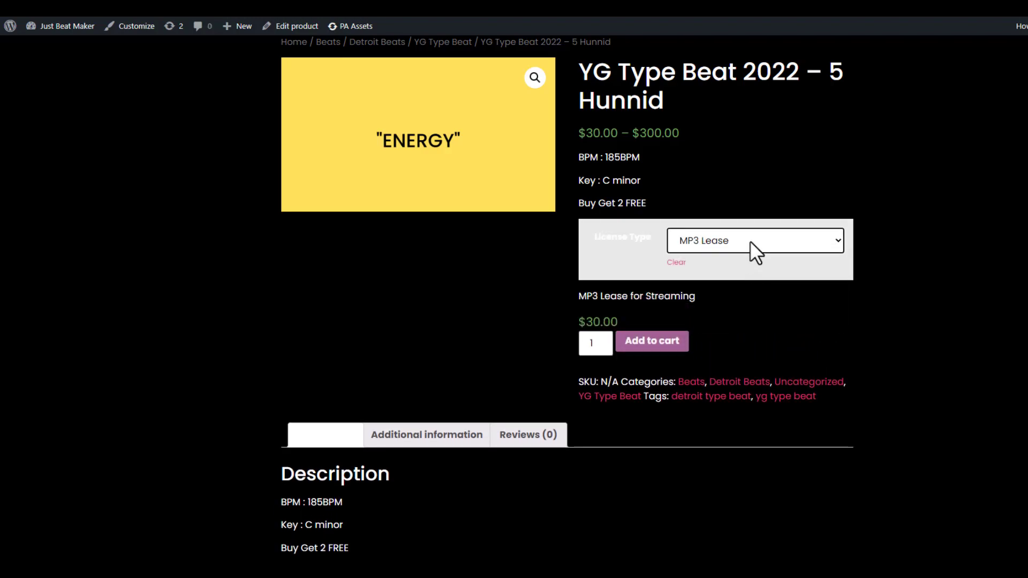
pyautogui.click(750, 240)
pyautogui.click(704, 294)
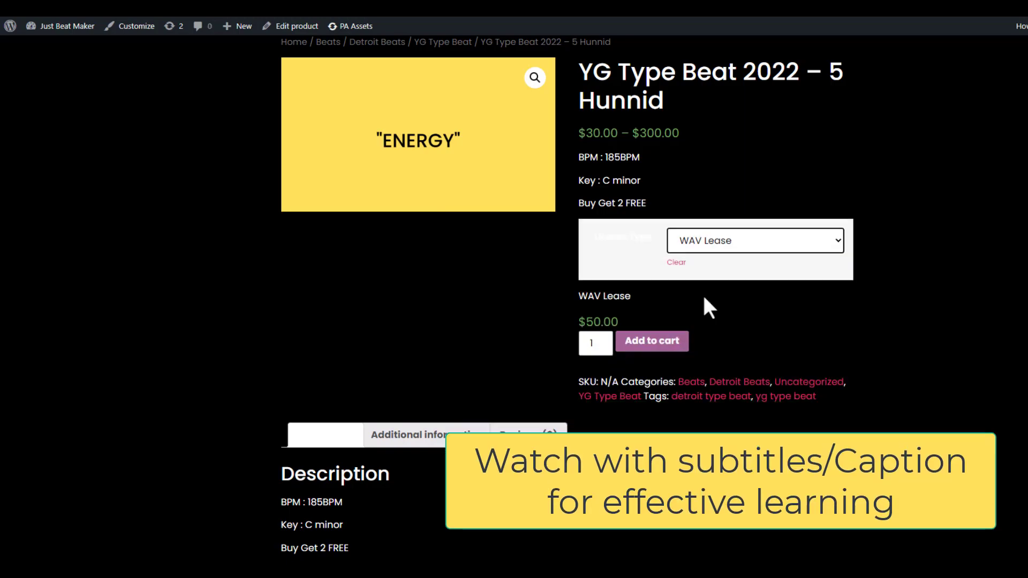
pyautogui.click(720, 242)
pyautogui.click(733, 291)
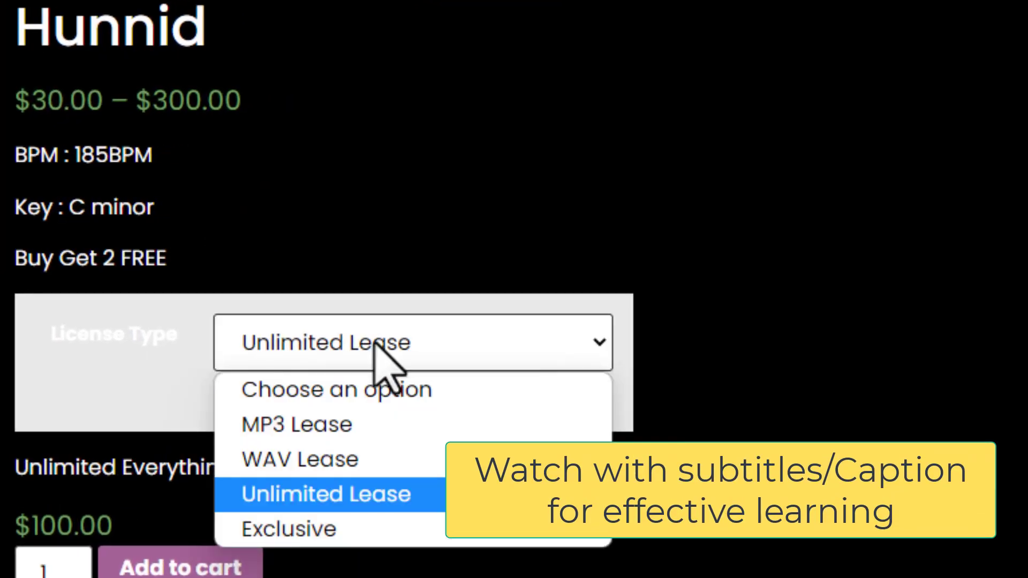
pyautogui.click(326, 530)
pyautogui.click(364, 351)
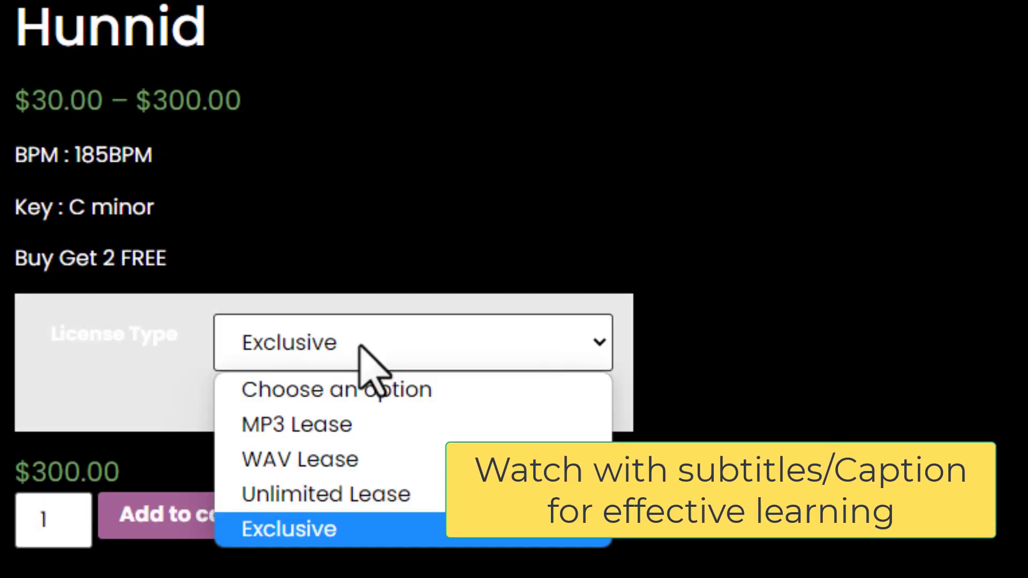
pyautogui.click(354, 423)
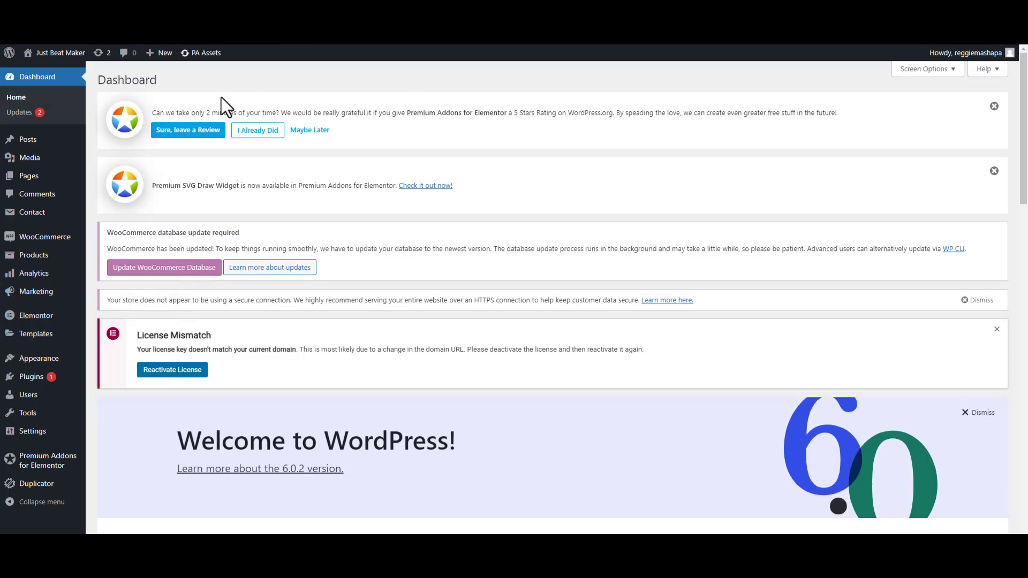
# Open WooCommerce's All Products list from the Products menu.
pyautogui.moveTo(40, 261)
pyautogui.click(121, 259)
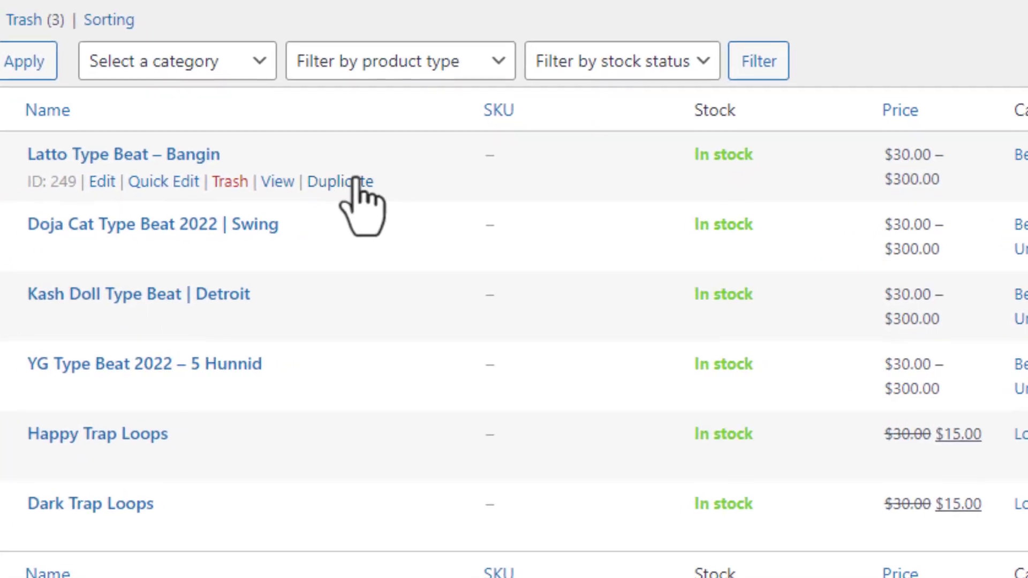
# Duplicate Latto Type Beat – Bangin and begin replacing the copy's title with 'Tee Grizz'.
pyautogui.click(354, 183)
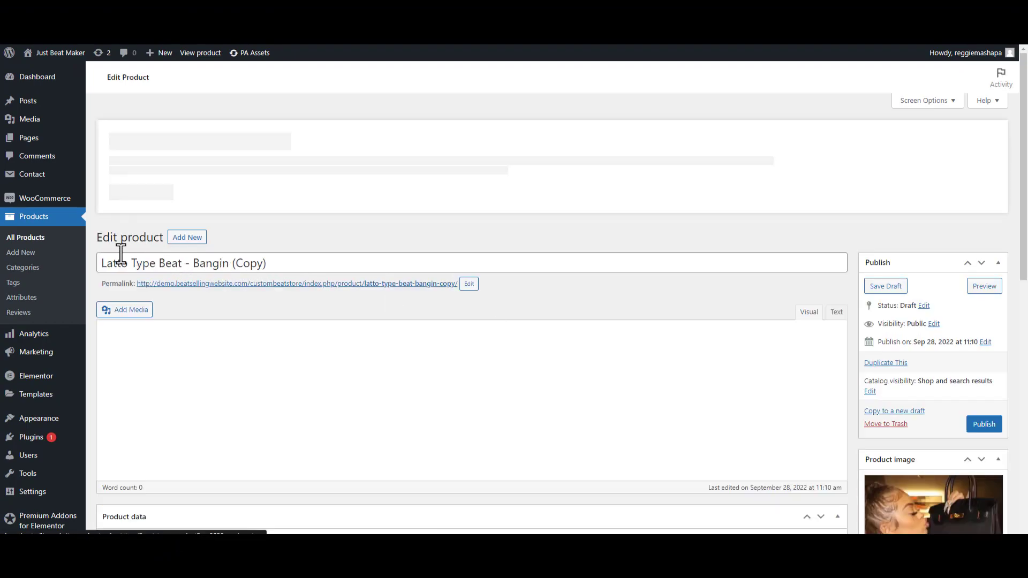
pyautogui.scroll(-3, 240, 297)
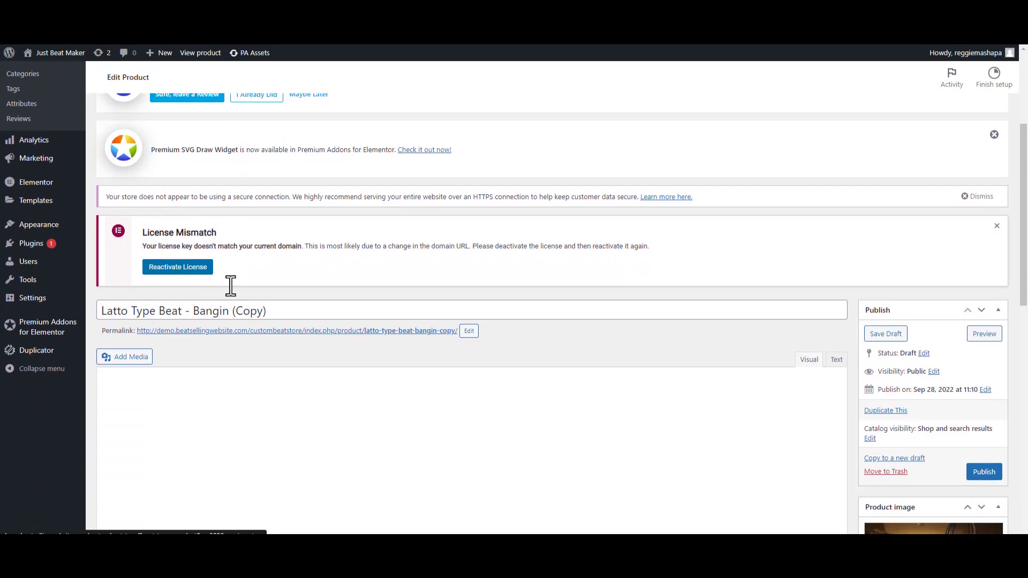
pyautogui.click(184, 290)
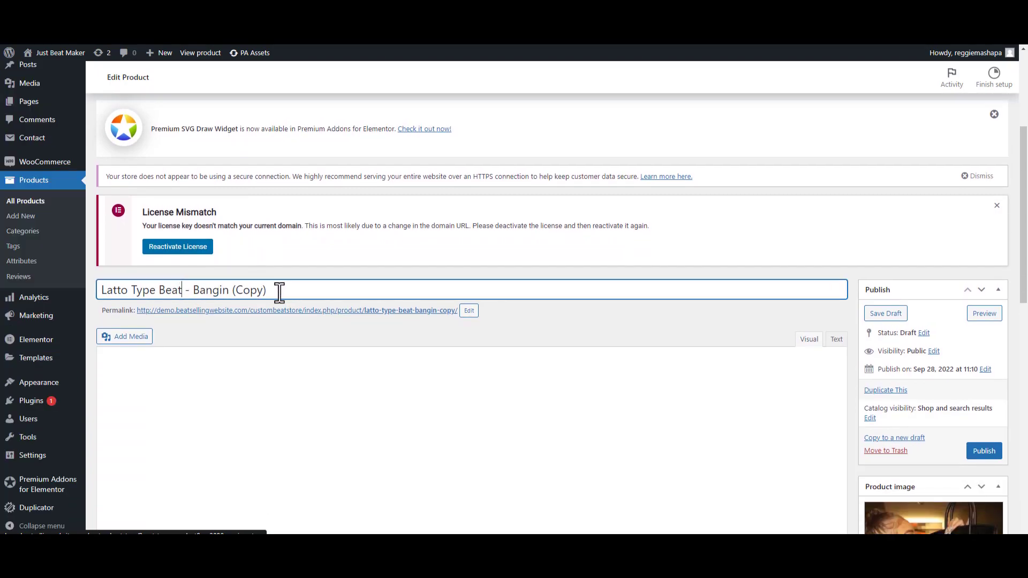
pyautogui.hotkey('ctrl', 'a')
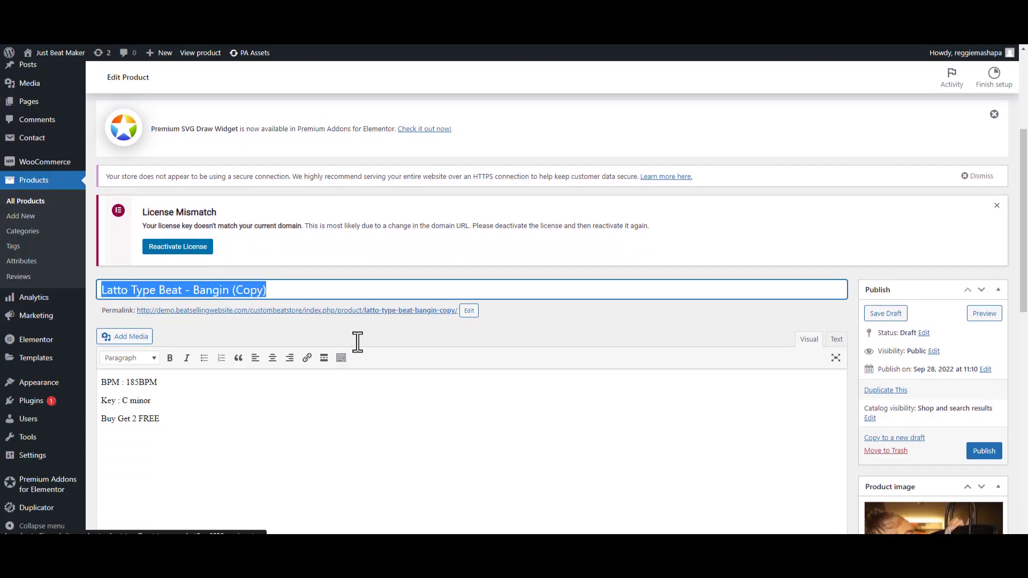
pyautogui.write('Tee Gr')
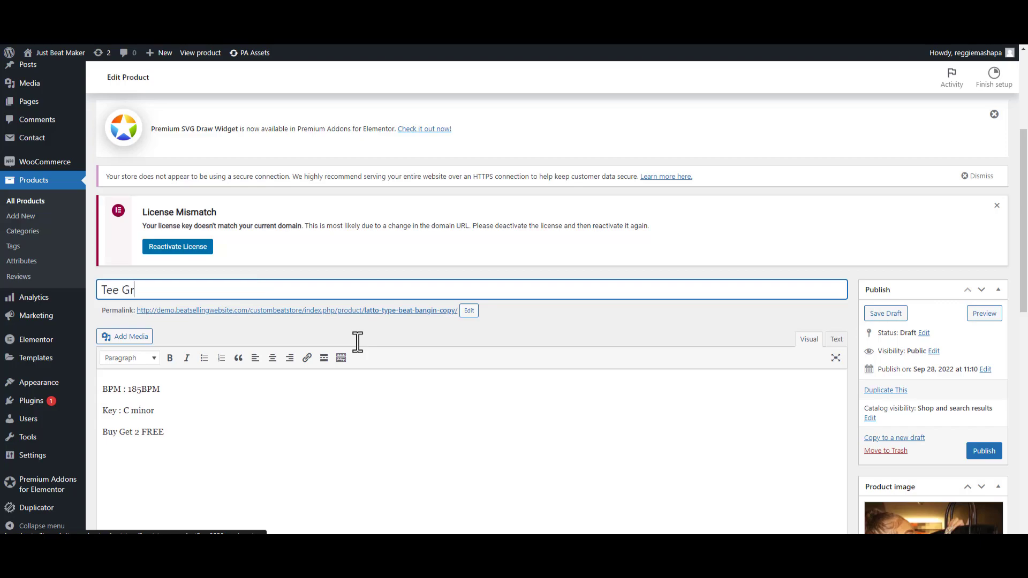
pyautogui.write('izzley Type bEAT')
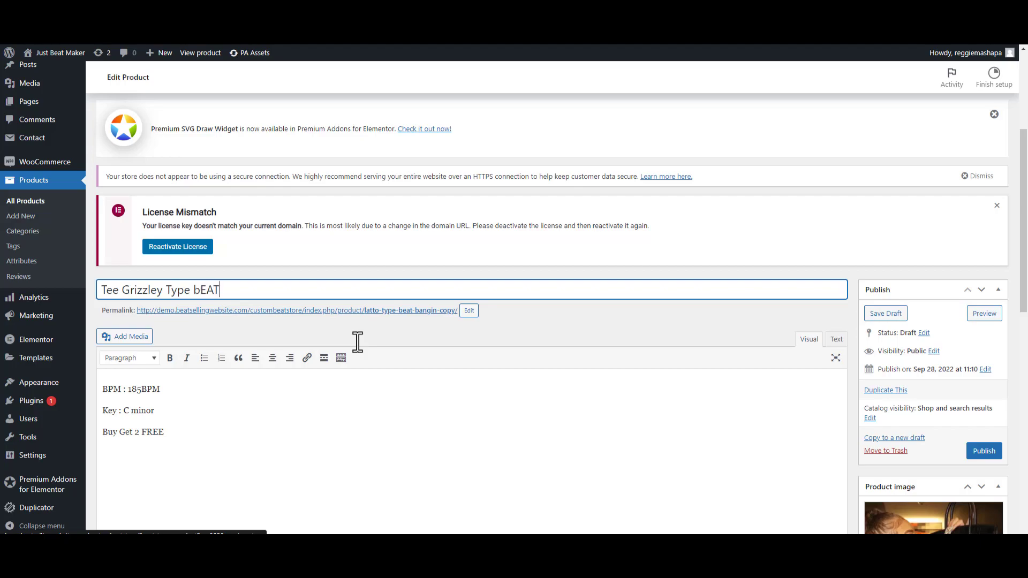
# Set the DON'T PANIC artwork from the Media Library as the product image.
pyautogui.scroll(-5, 782, 203)
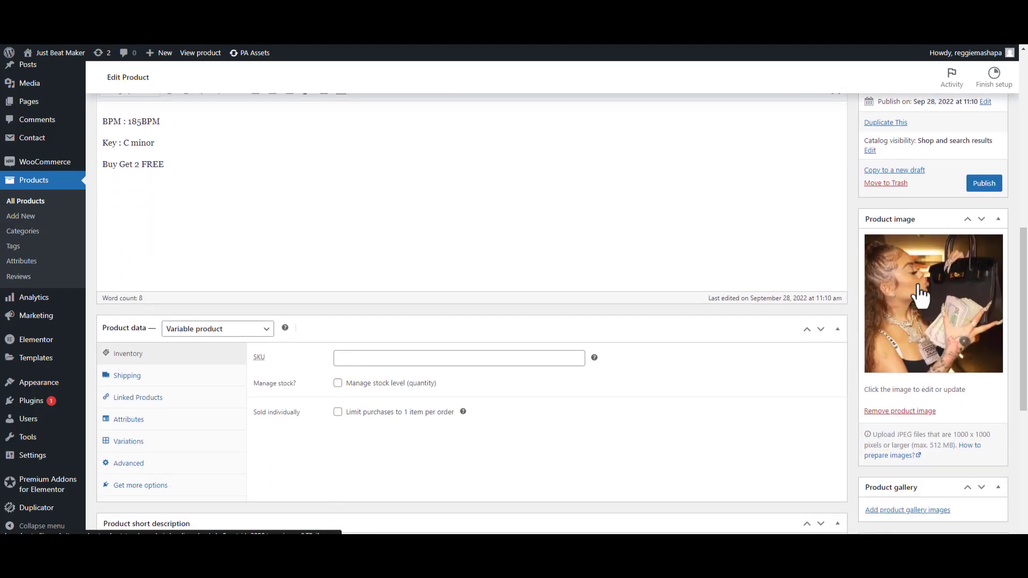
pyautogui.click(920, 294)
pyautogui.click(86, 99)
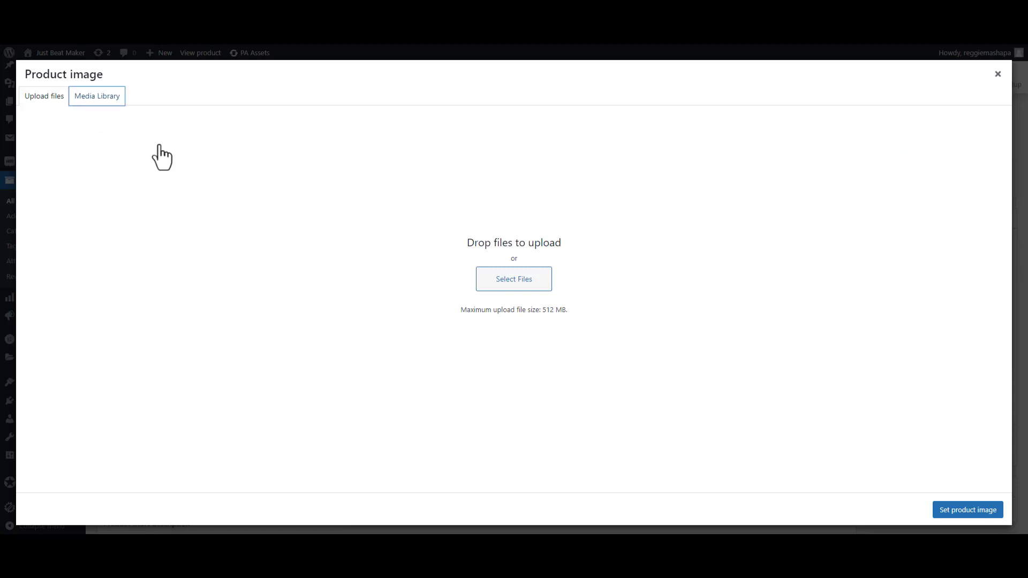
pyautogui.click(977, 511)
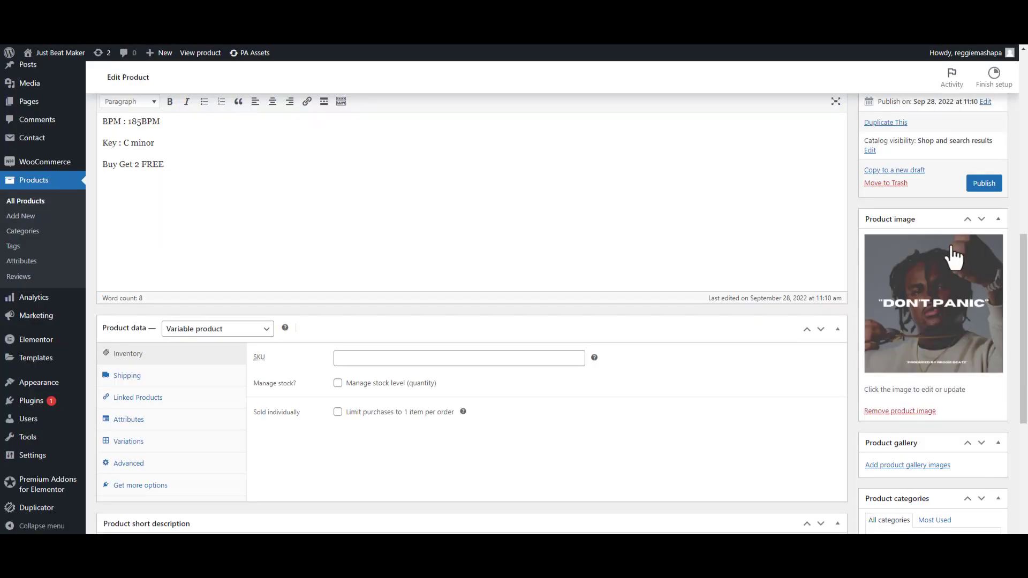
# Expand the License Type attribute to show MP3, WAV, Unlimited and Exclusive lease values.
pyautogui.scroll(-1, 889, 305)
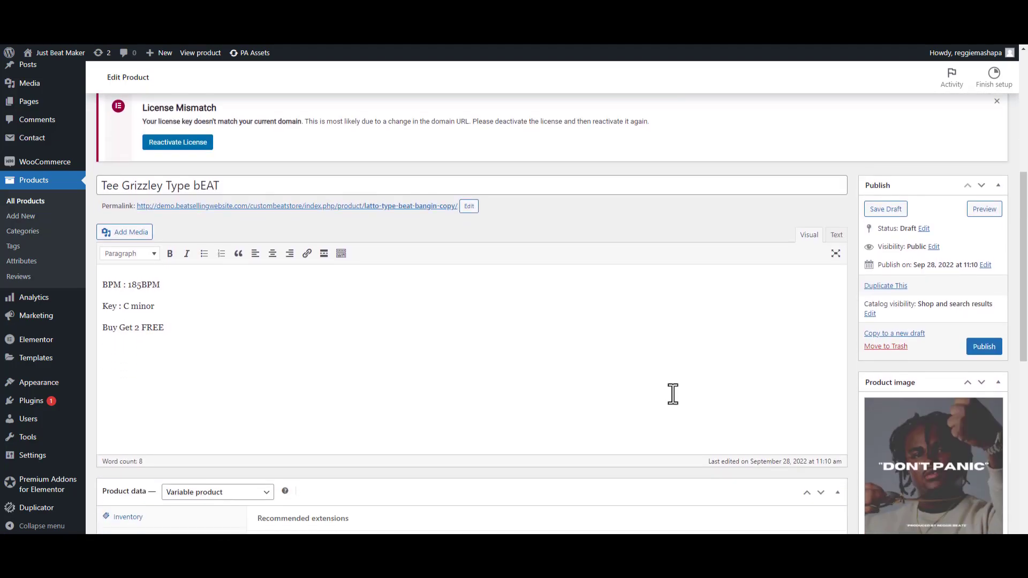
pyautogui.scroll(-4, 672, 394)
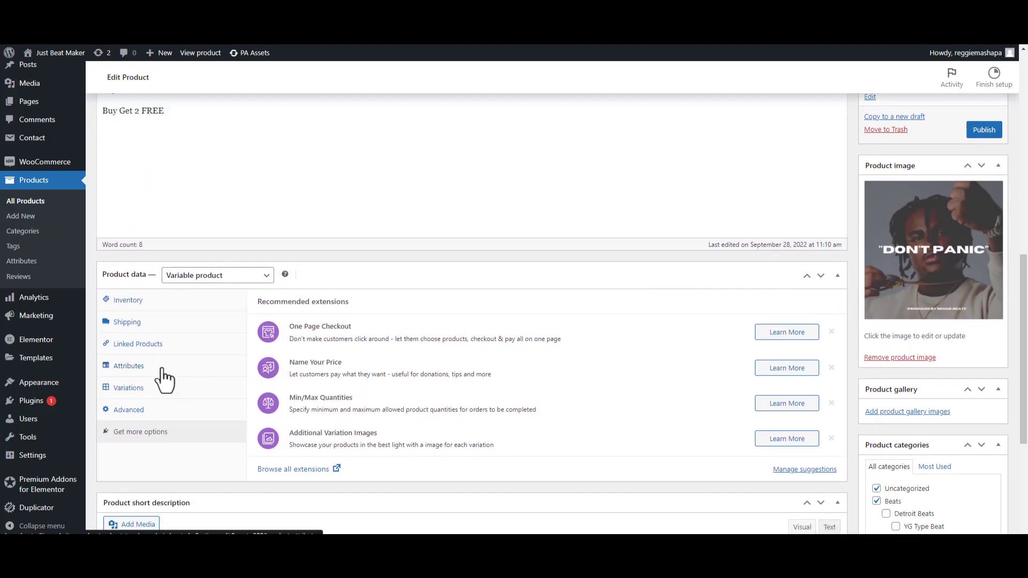
pyautogui.click(165, 370)
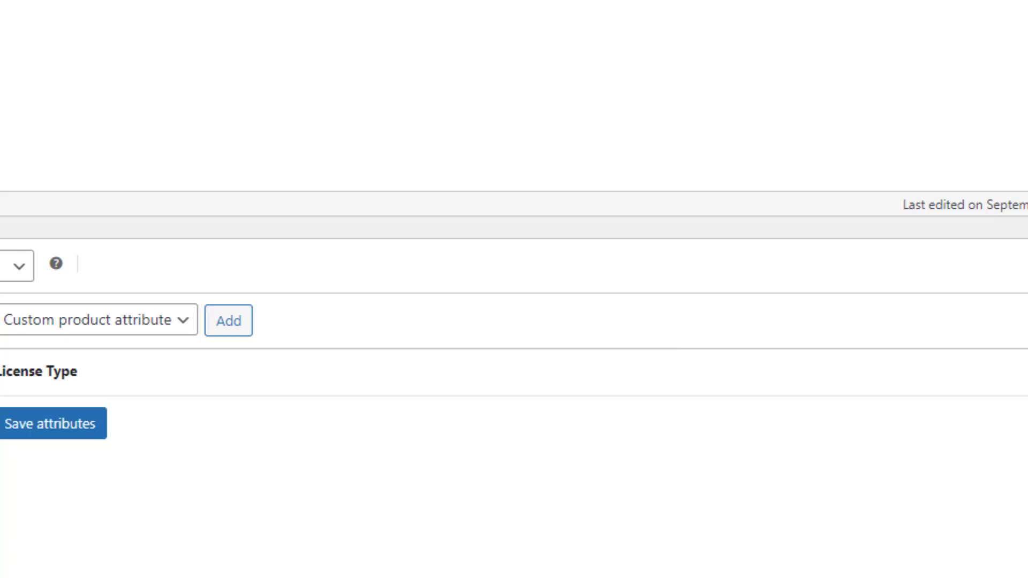
pyautogui.click(851, 324)
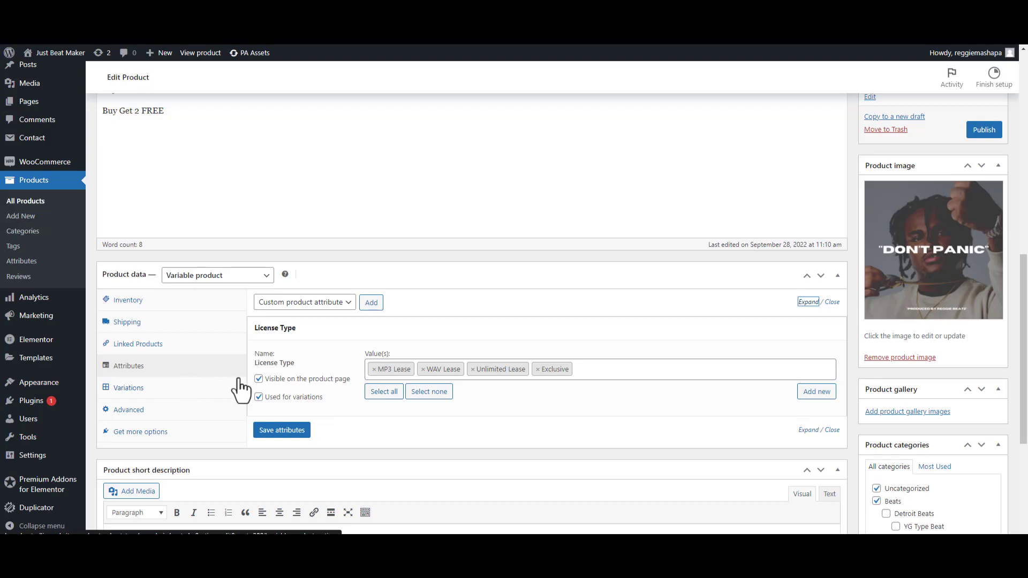
# Inspect the #309 MP3 Lease variation's price and full download file URL.
pyautogui.click(160, 393)
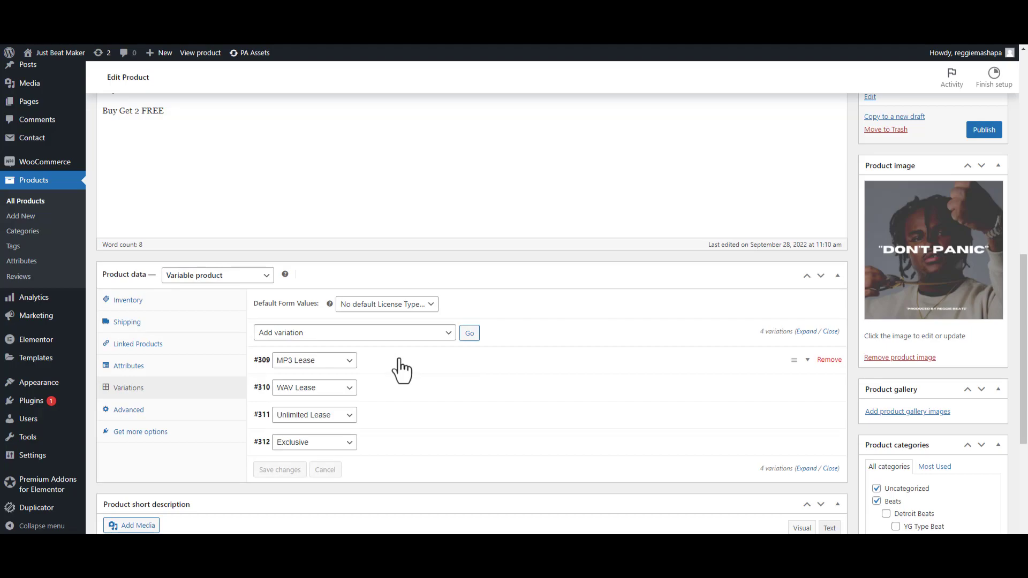
pyautogui.click(399, 364)
pyautogui.scroll(-2, 321, 396)
pyautogui.scroll(-4, 316, 375)
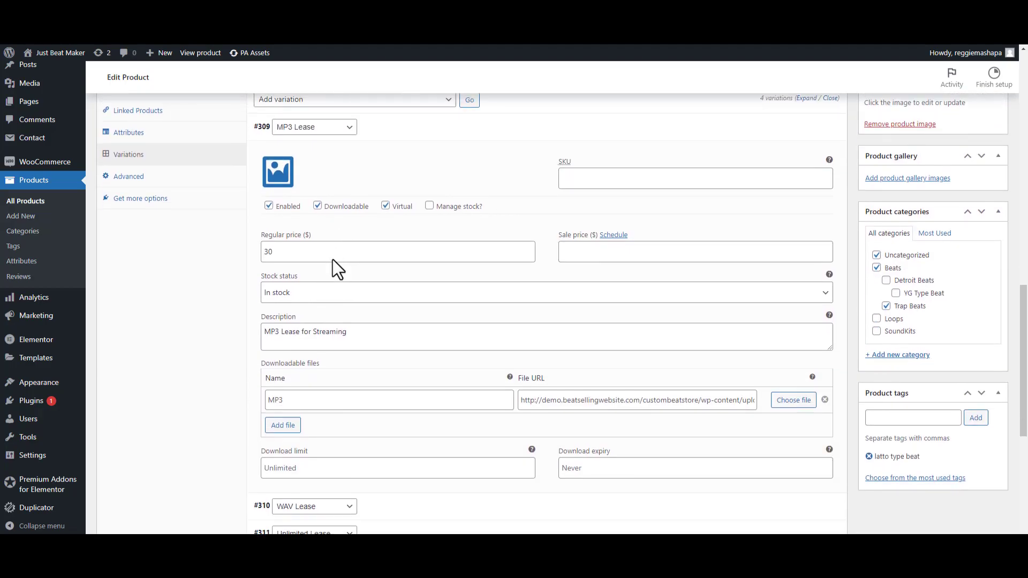
pyautogui.moveTo(693, 317); pyautogui.dragTo(783, 312)
# Check the #310 WAV Lease variation's price, then return to the top of the page.
pyautogui.scroll(-1, 586, 342)
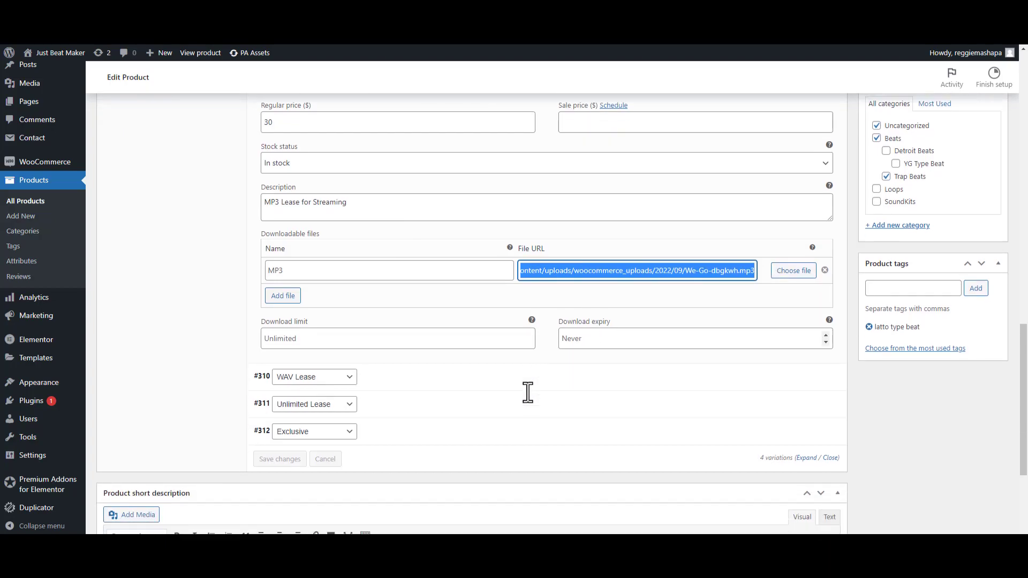
pyautogui.click(529, 366)
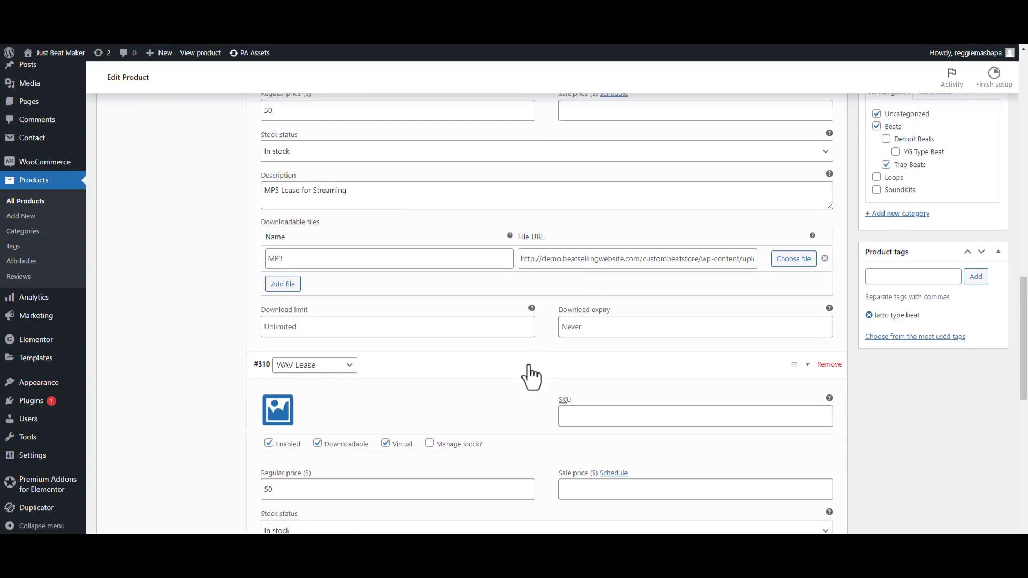
pyautogui.click(532, 375)
pyautogui.scroll(6, 533, 381)
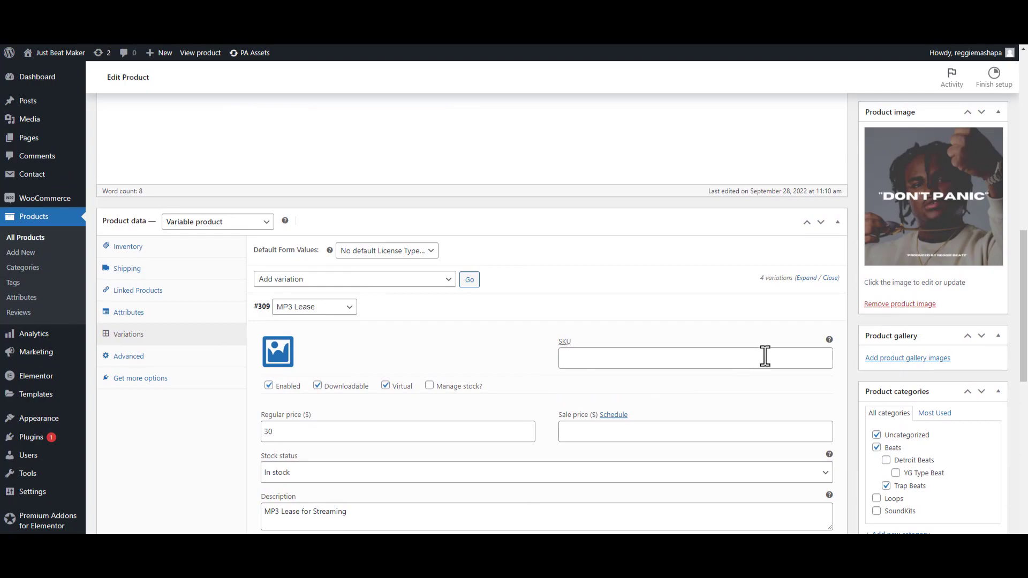
pyautogui.scroll(5, 769, 355)
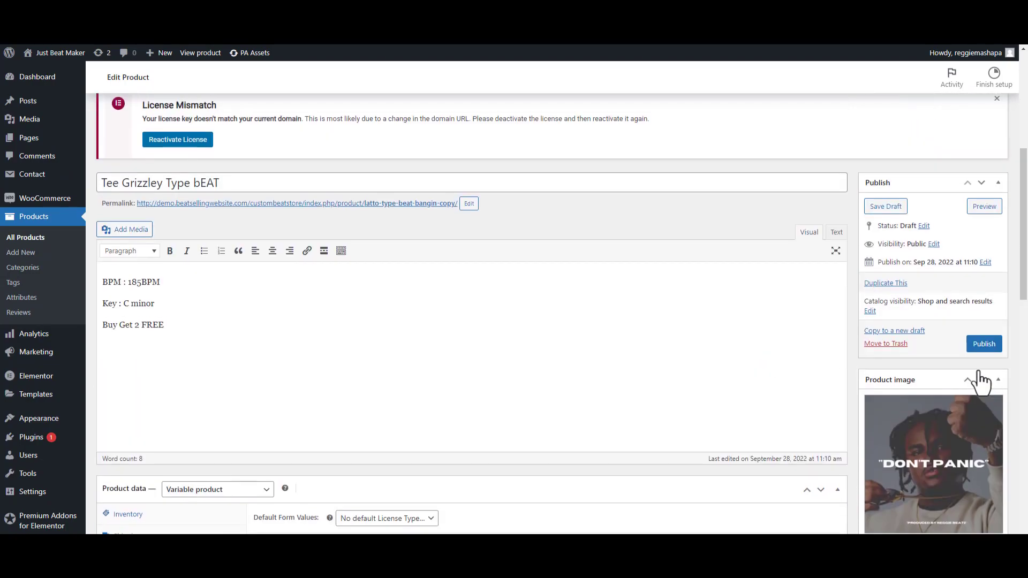
# Publish the Tee Grizzley Type bEAT product.
pyautogui.click(988, 345)
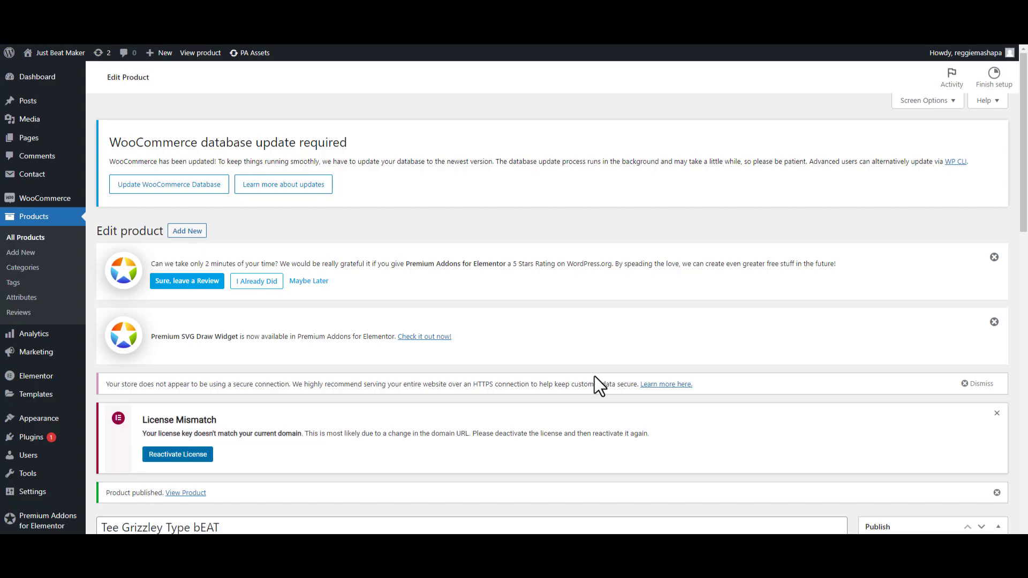
# Search the plugin directory for 'PREMIUM ADDONS' to confirm Premium Addons for Elementor is Active.
pyautogui.moveTo(40, 436)
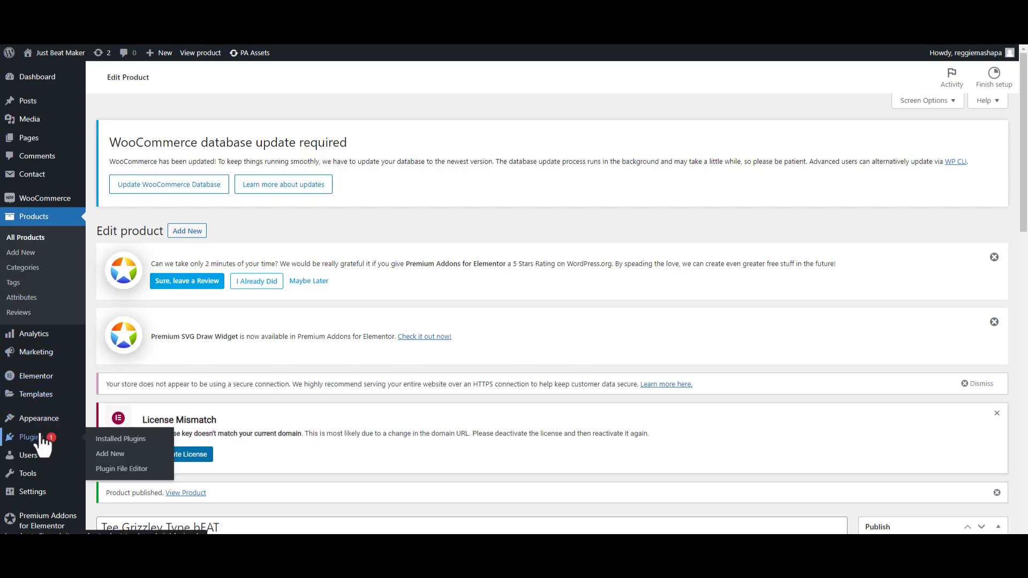
pyautogui.click(26, 440)
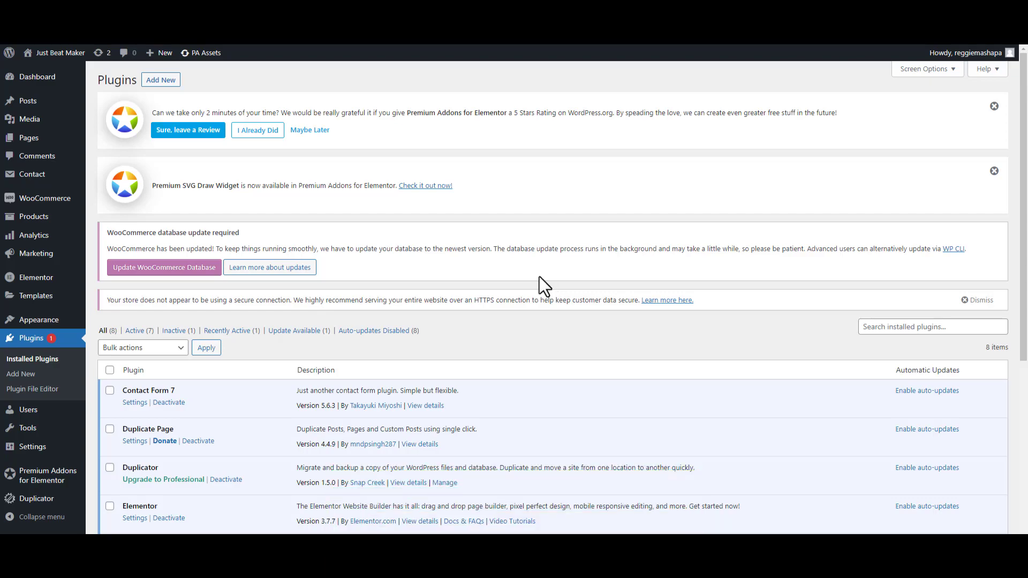
pyautogui.scroll(-1, 172, 309)
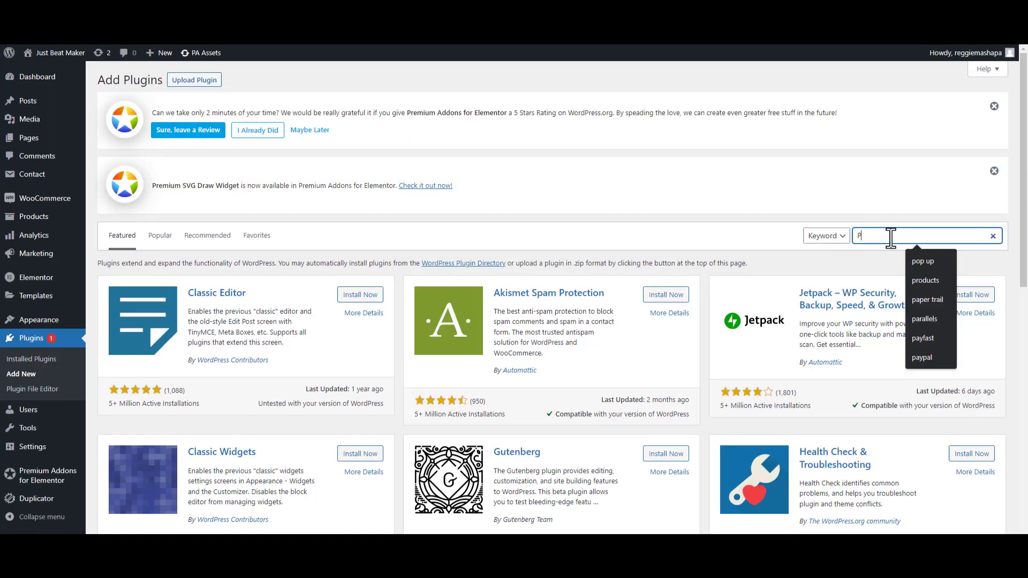
pyautogui.write('MIUM ADDONS')
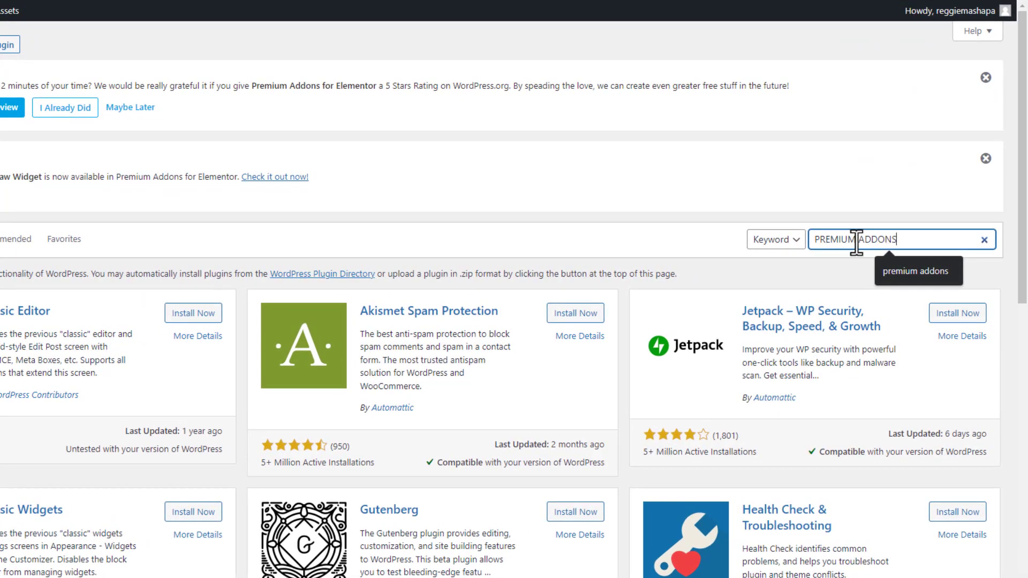
pyautogui.press('Return')
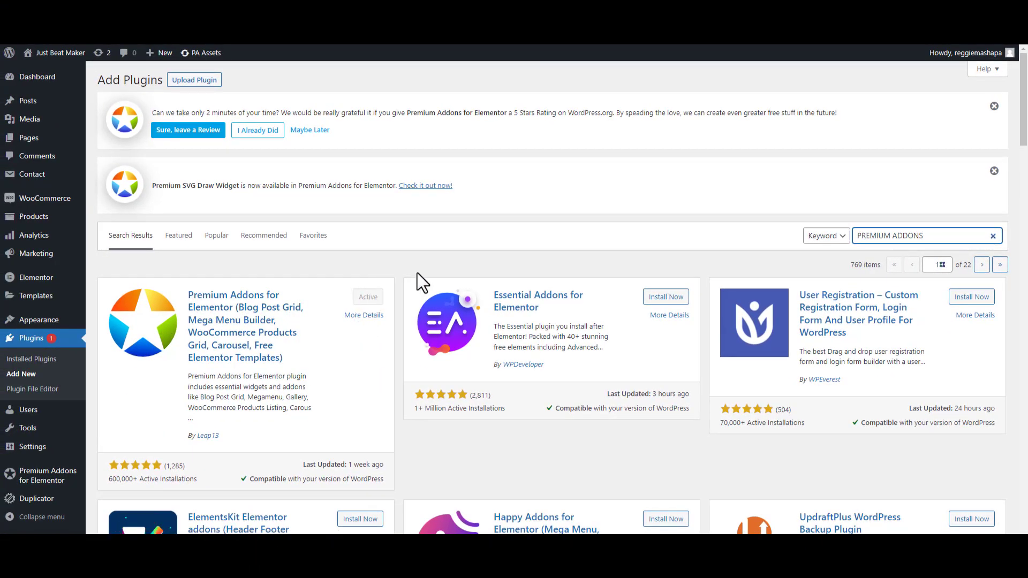
# Visit the live Just Beat Maker homepage and scroll through its sections.
pyautogui.moveTo(51, 75)
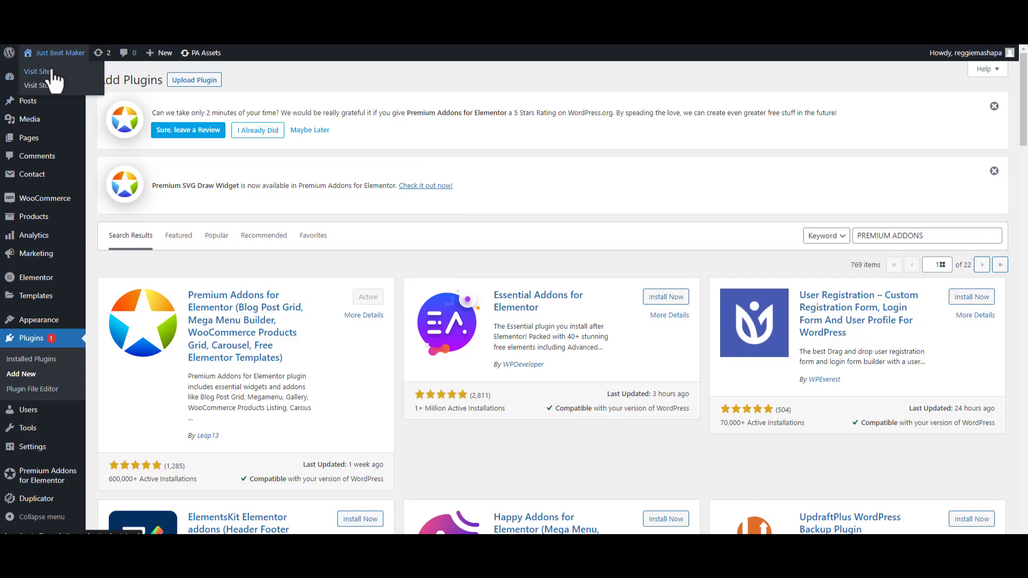
pyautogui.click(52, 72)
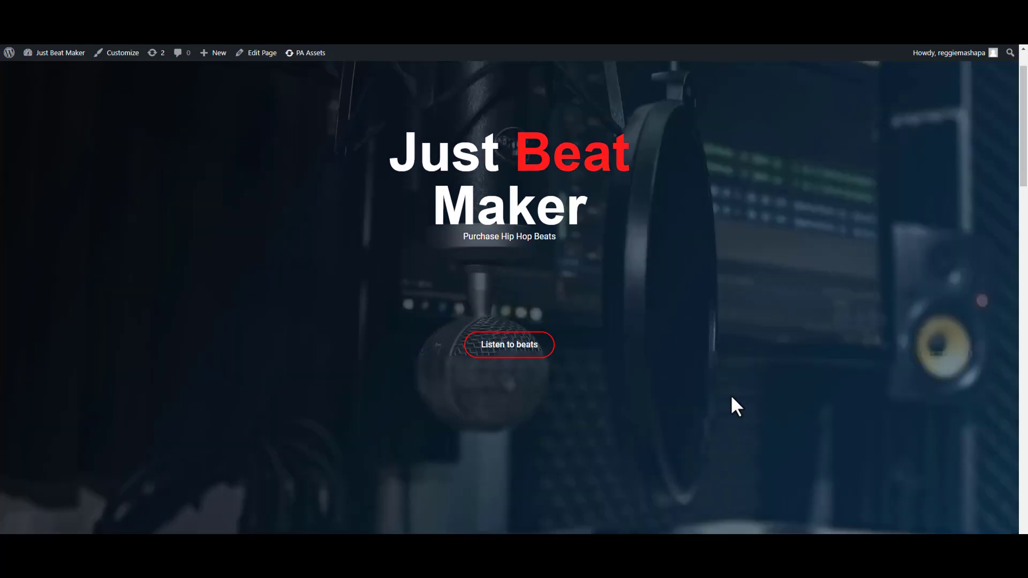
pyautogui.scroll(-2, 731, 397)
pyautogui.scroll(-8, 731, 397)
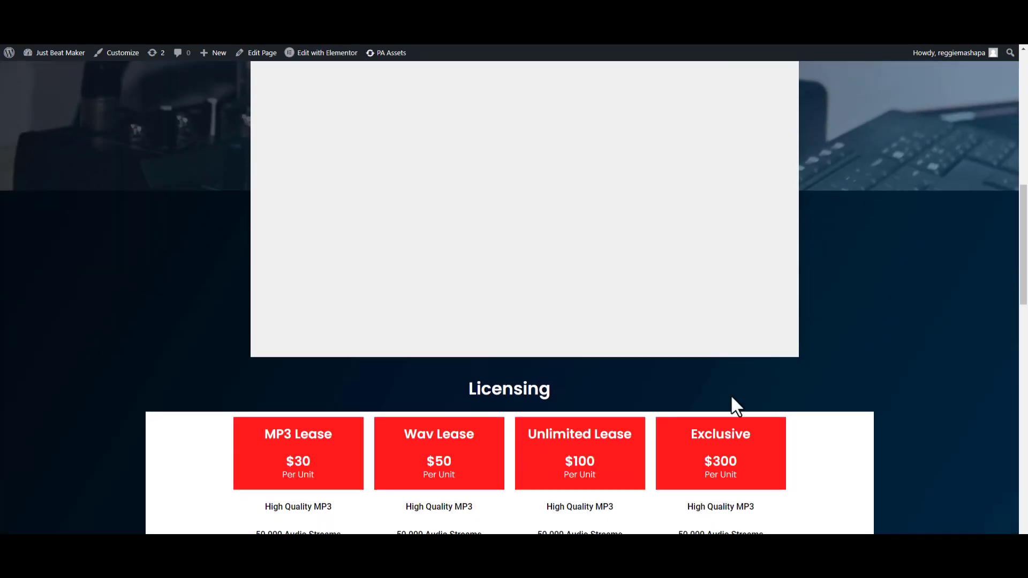
pyautogui.scroll(10, 731, 397)
pyautogui.scroll(-3, 731, 397)
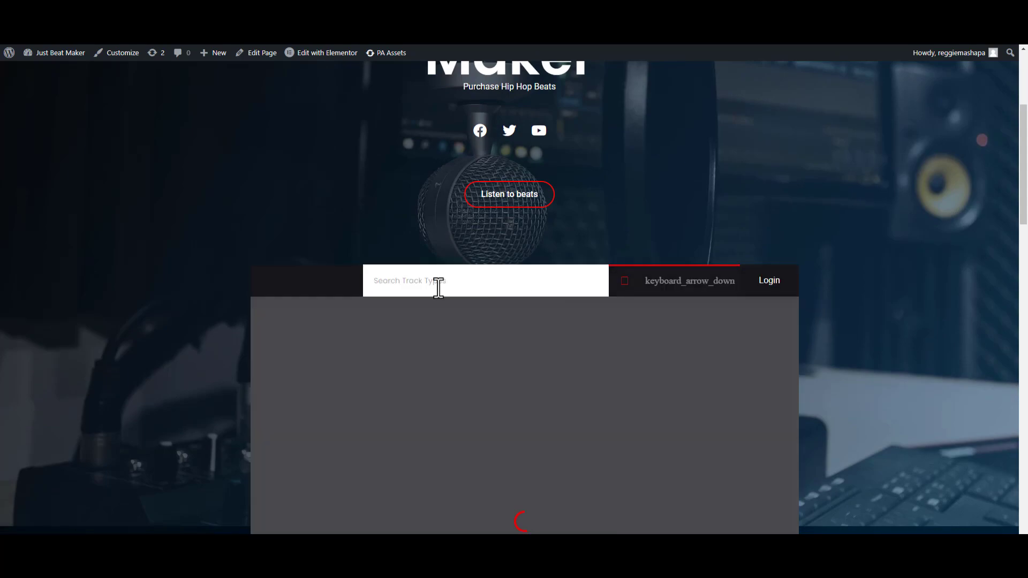
pyautogui.scroll(5, 664, 402)
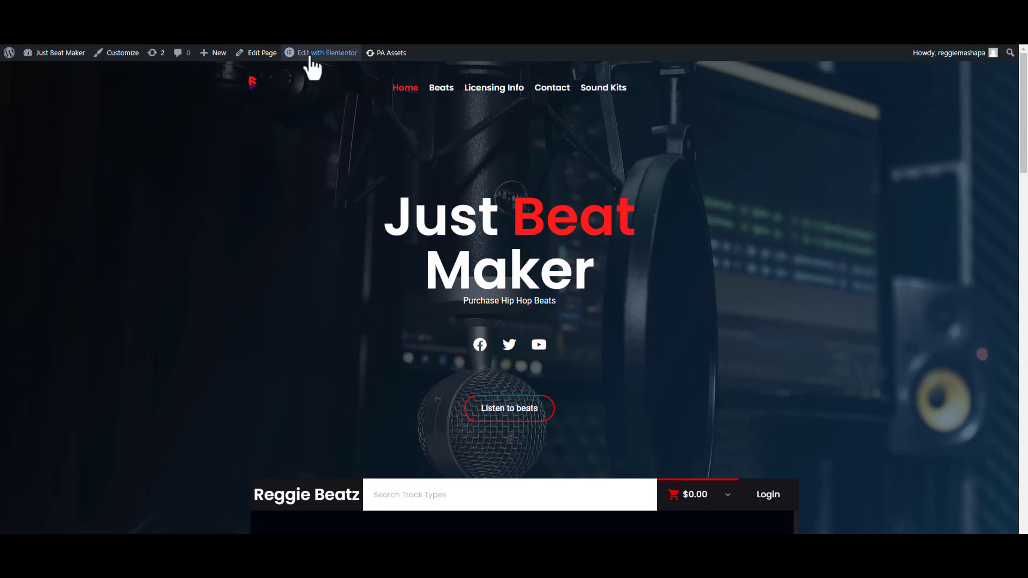
# Open the home page in Elementor and delete the Just Beat Maker title and social icons.
pyautogui.moveTo(316, 56)
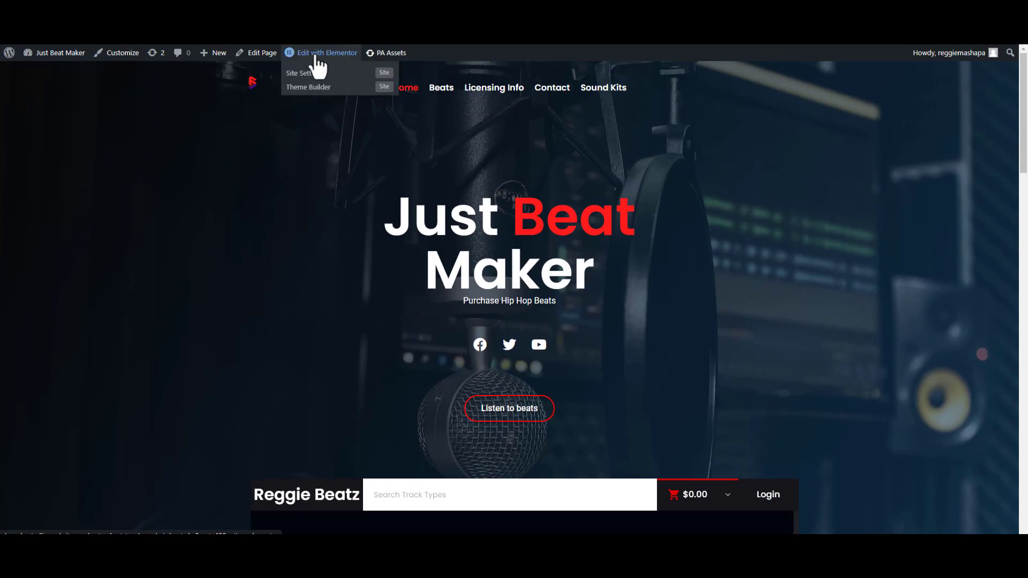
pyautogui.click(316, 56)
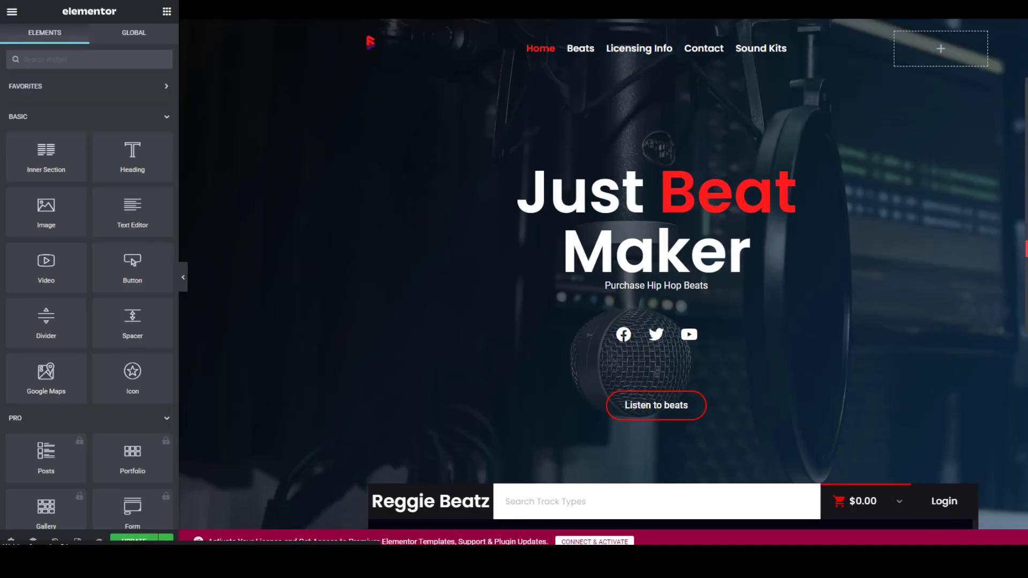
pyautogui.press('Delete')
pyautogui.press('Delete')
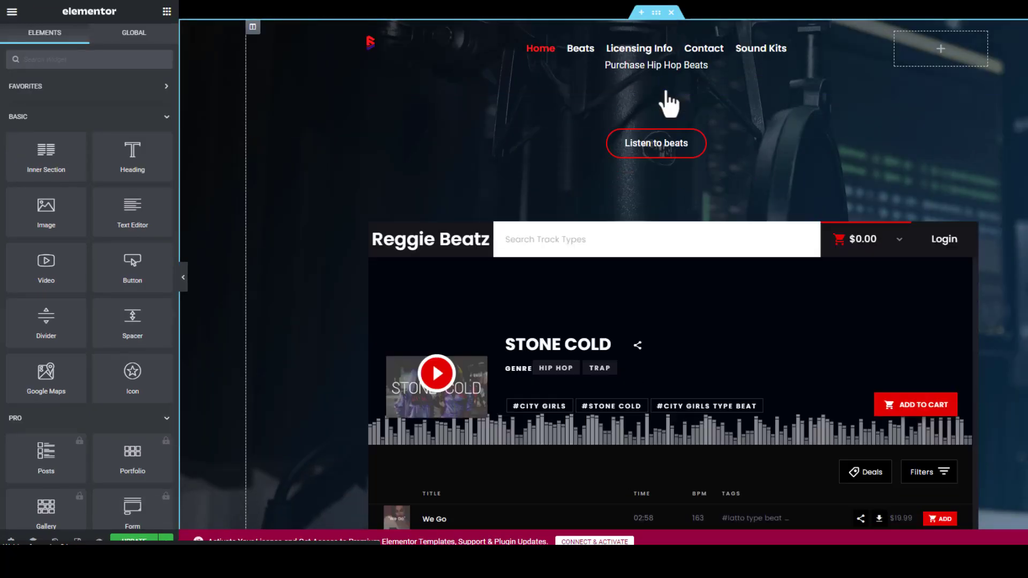
# Delete the Purchase Hip Hop Beats heading, Listen to beats button section and Beatstars player widget.
pyautogui.rightClick(937, 81)
pyautogui.click(959, 255)
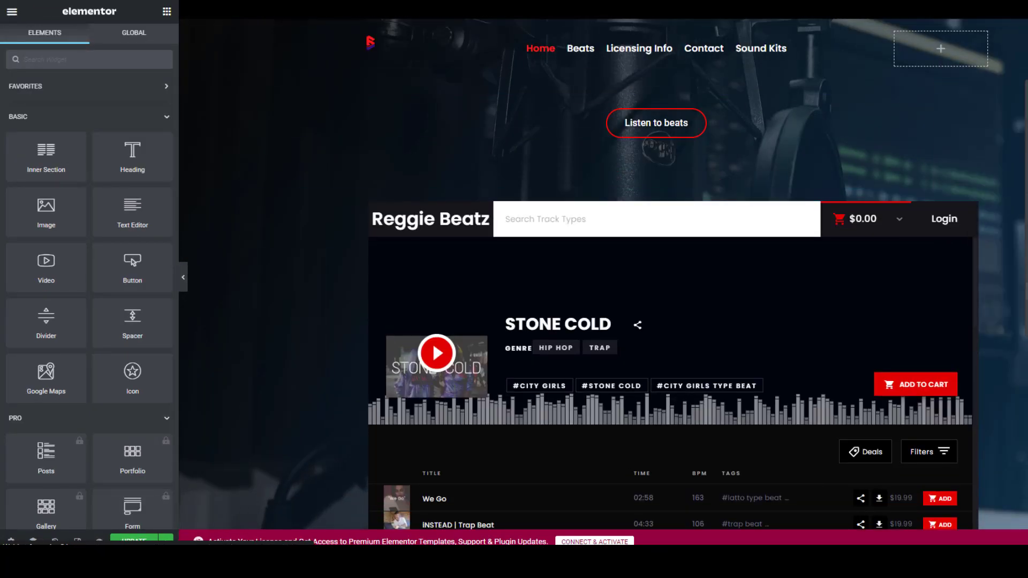
pyautogui.press('Delete')
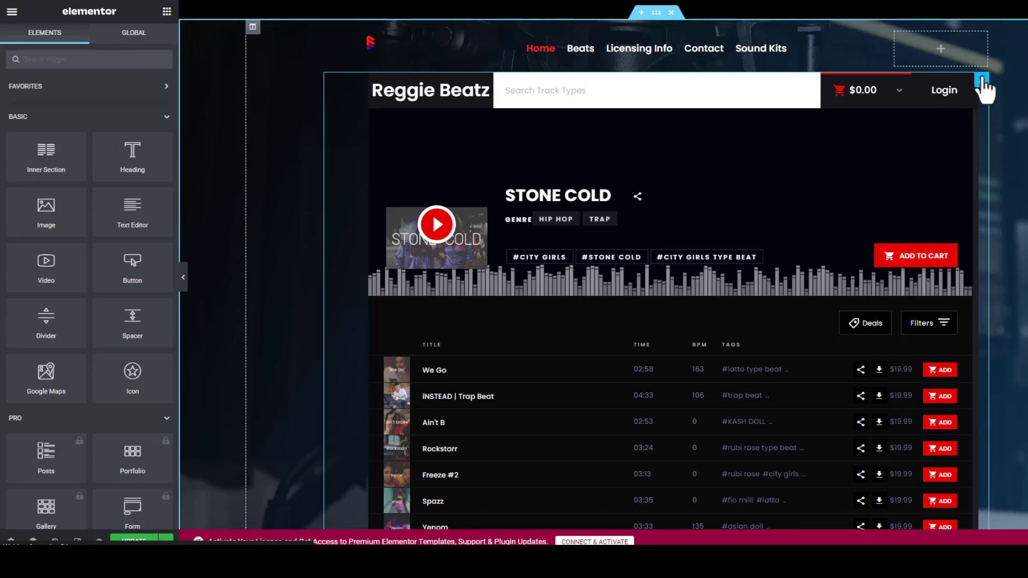
pyautogui.rightClick(981, 84)
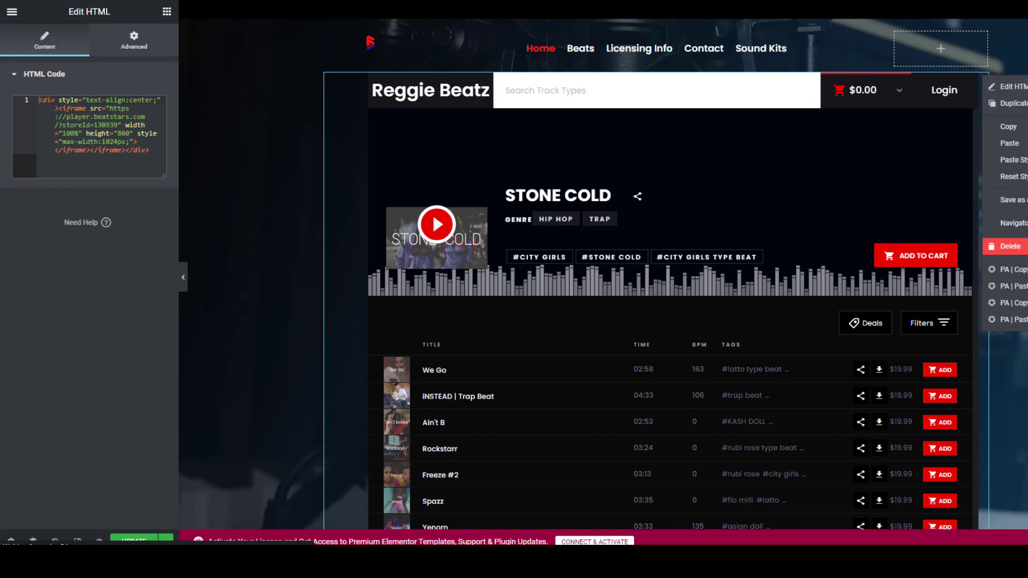
pyautogui.click(1010, 246)
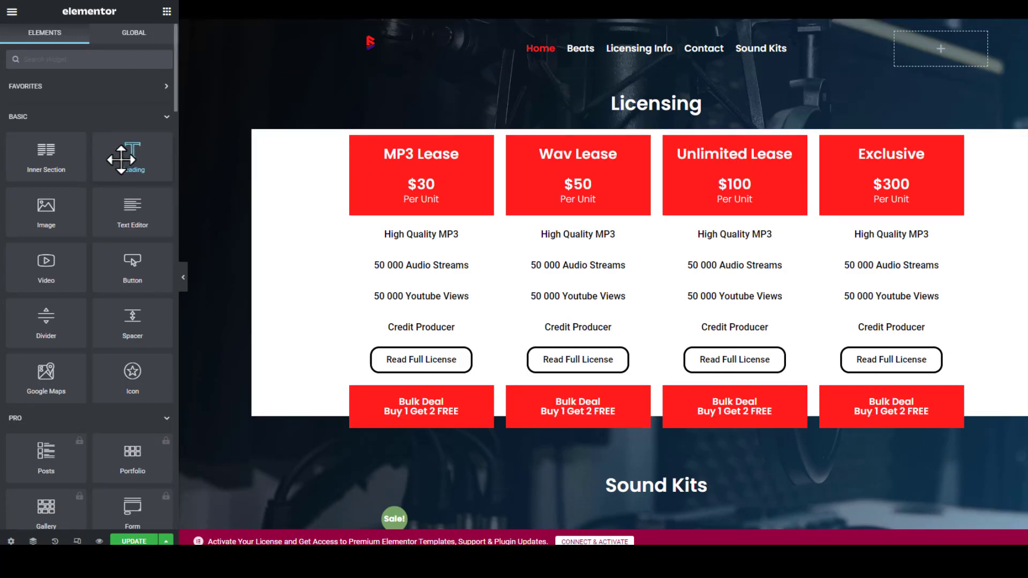
# Drop a Heading widget above Licensing, title it 'Latest Beats' and set its HTML tag to H4.
pyautogui.moveTo(121, 159); pyautogui.dragTo(467, 83)
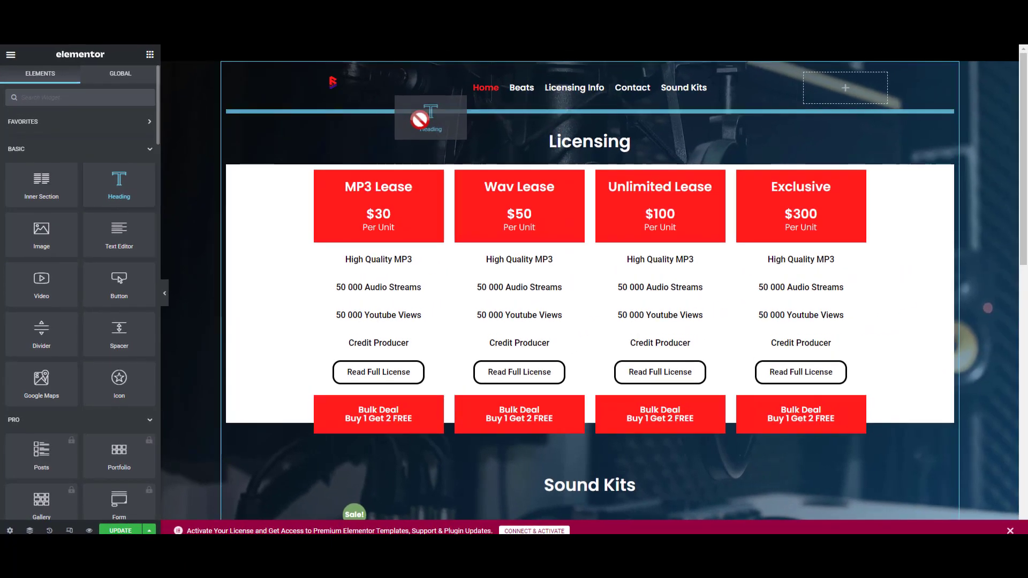
pyautogui.moveTo(419, 119); pyautogui.dragTo(420, 111)
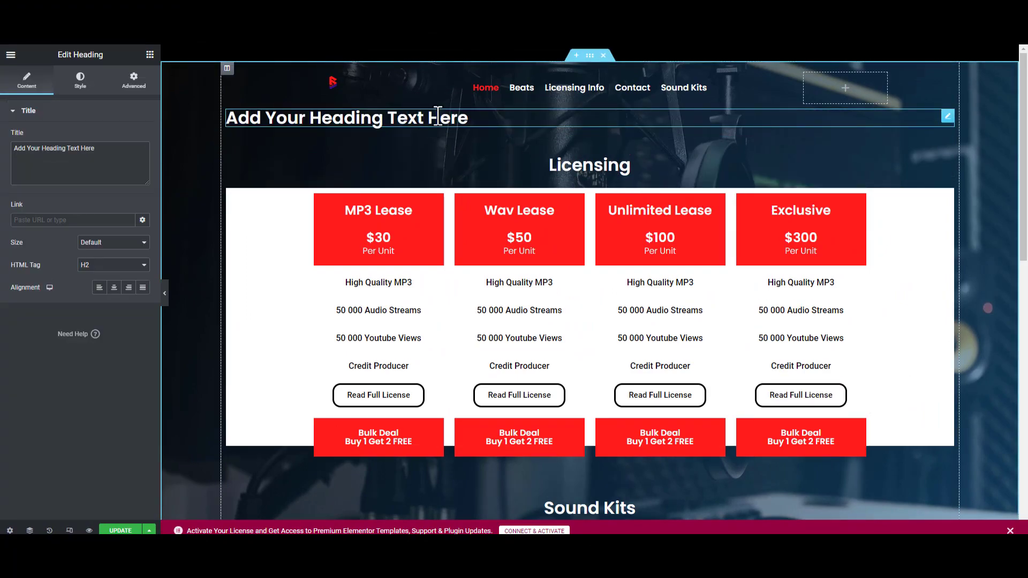
pyautogui.hotkey('ctrl', 'a')
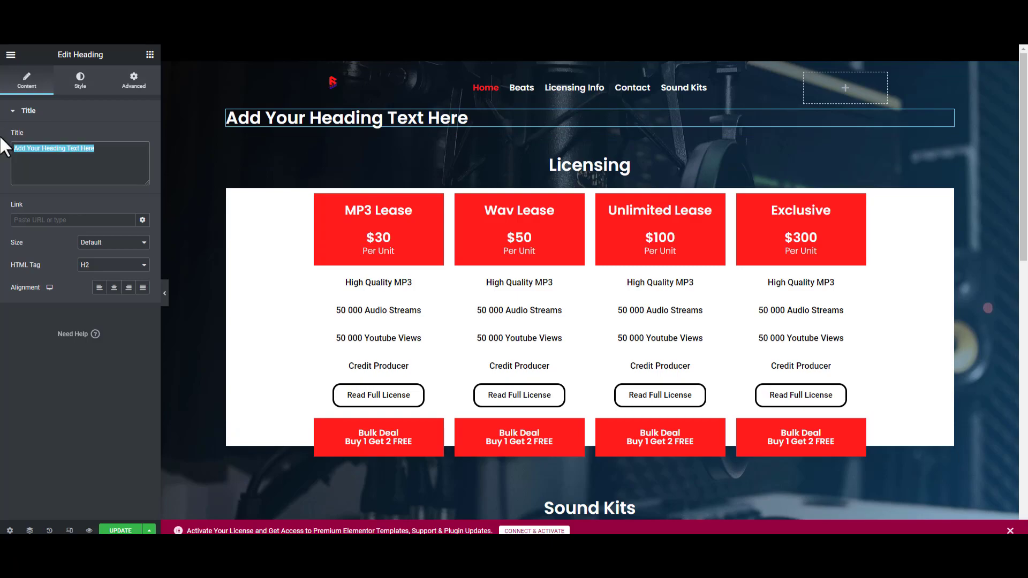
pyautogui.write('Latest Beats')
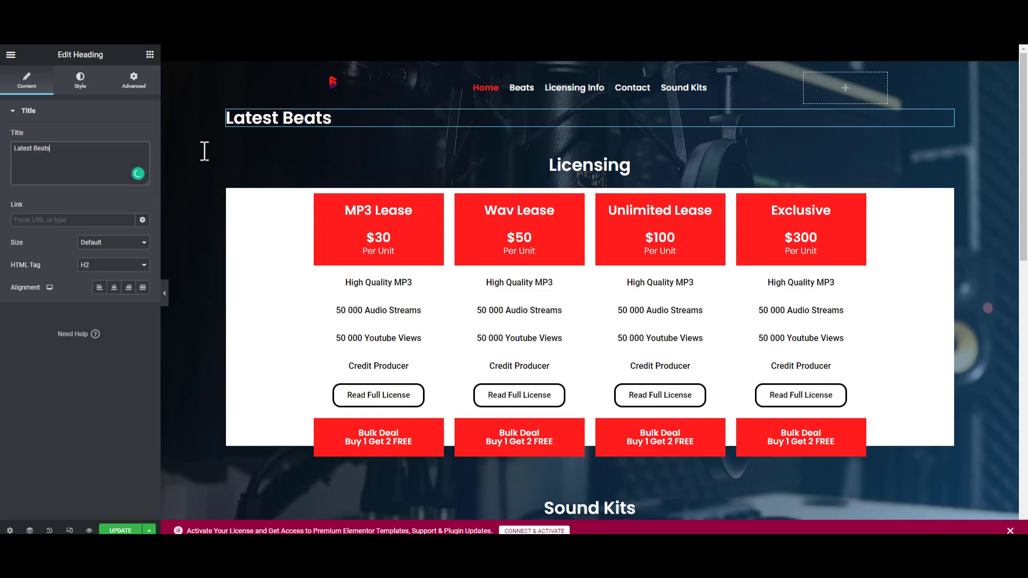
pyautogui.click(306, 128)
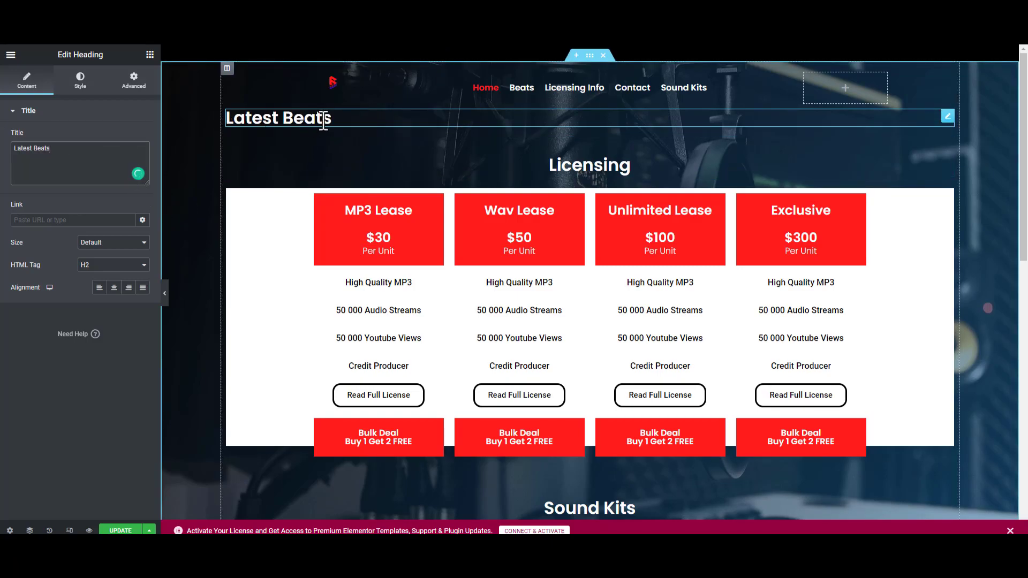
pyautogui.click(122, 270)
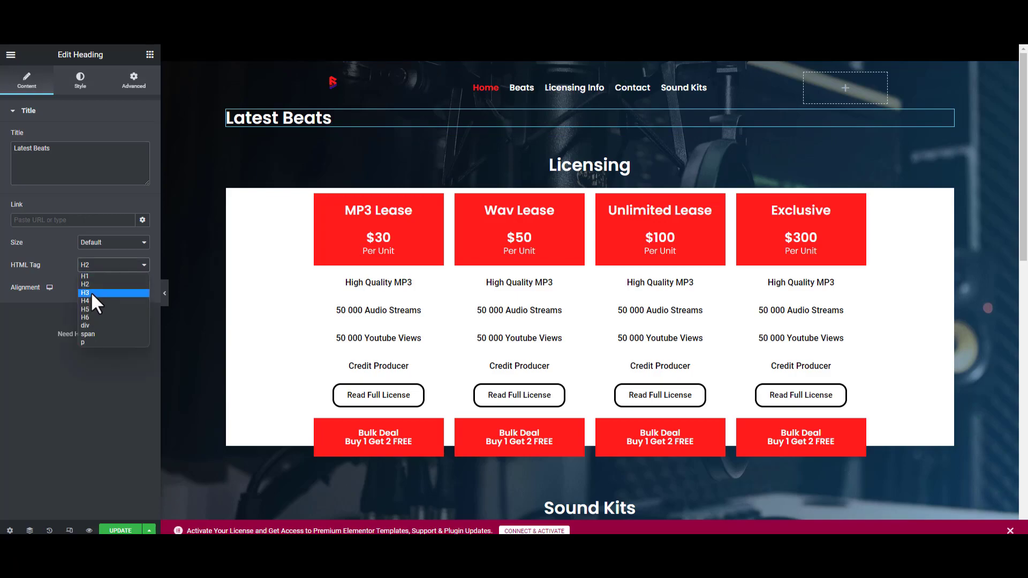
pyautogui.click(91, 294)
pyautogui.click(101, 266)
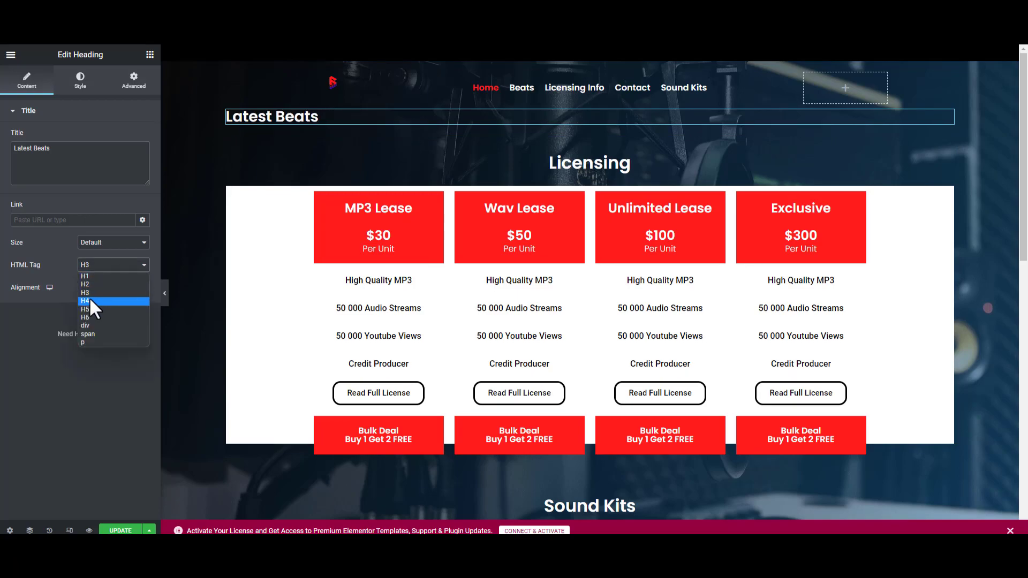
pyautogui.click(90, 300)
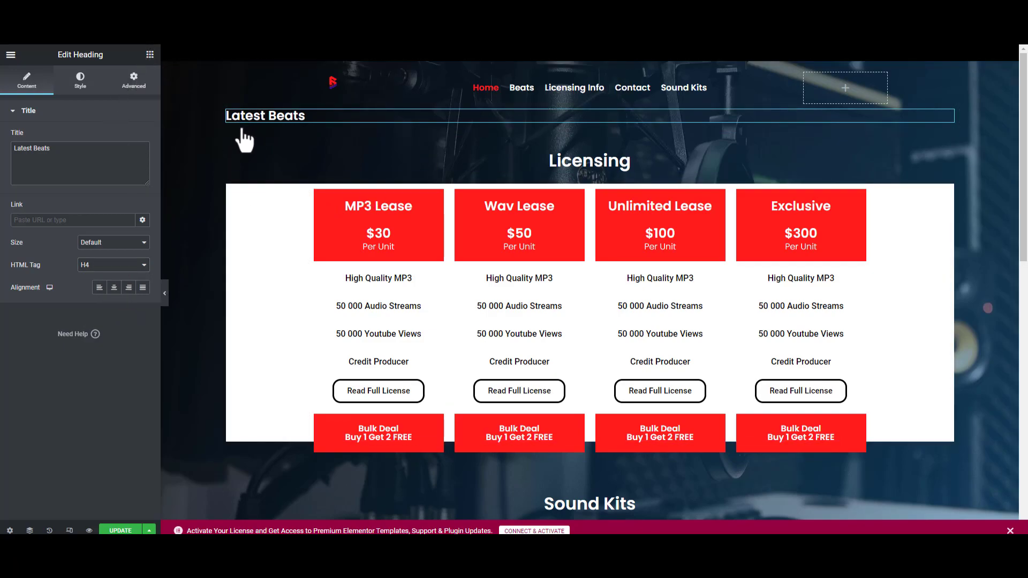
pyautogui.click(262, 136)
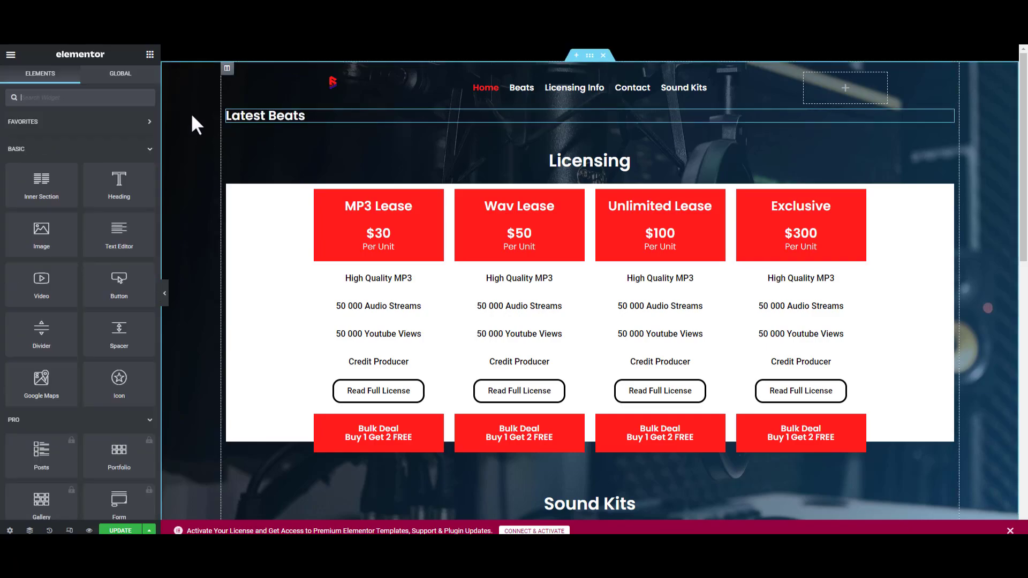
# Search widgets for 'product' and drop a Woo Products grid under the Latest Beats heading.
pyautogui.click(76, 99)
pyautogui.write('product')
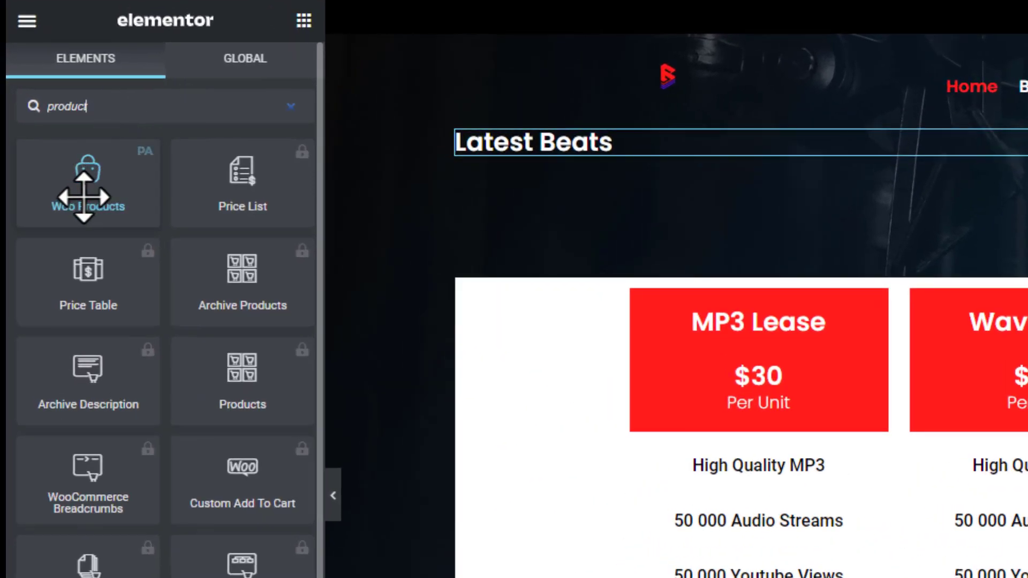
pyautogui.moveTo(84, 197); pyautogui.dragTo(580, 160)
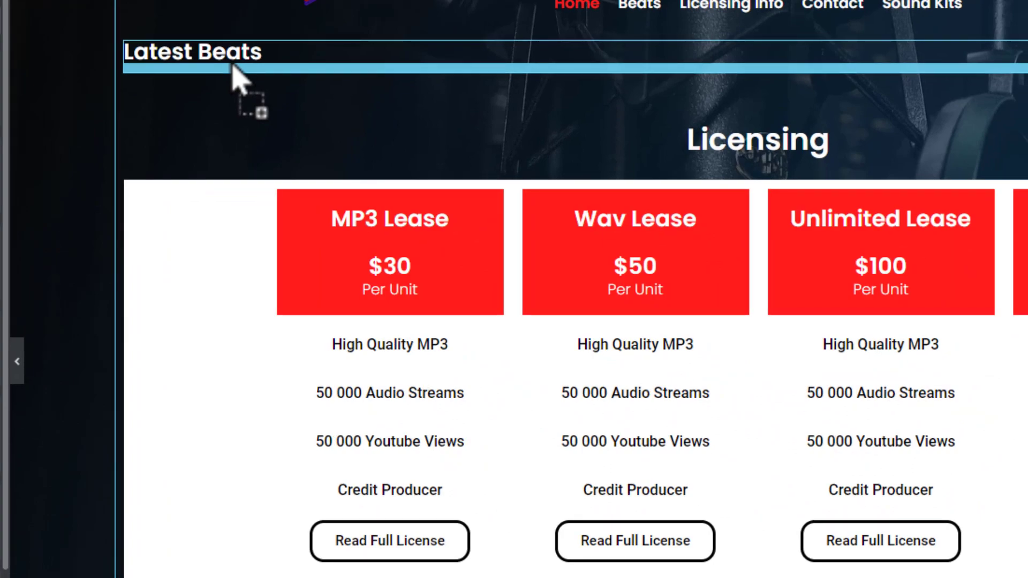
pyautogui.moveTo(232, 64); pyautogui.dragTo(229, 62)
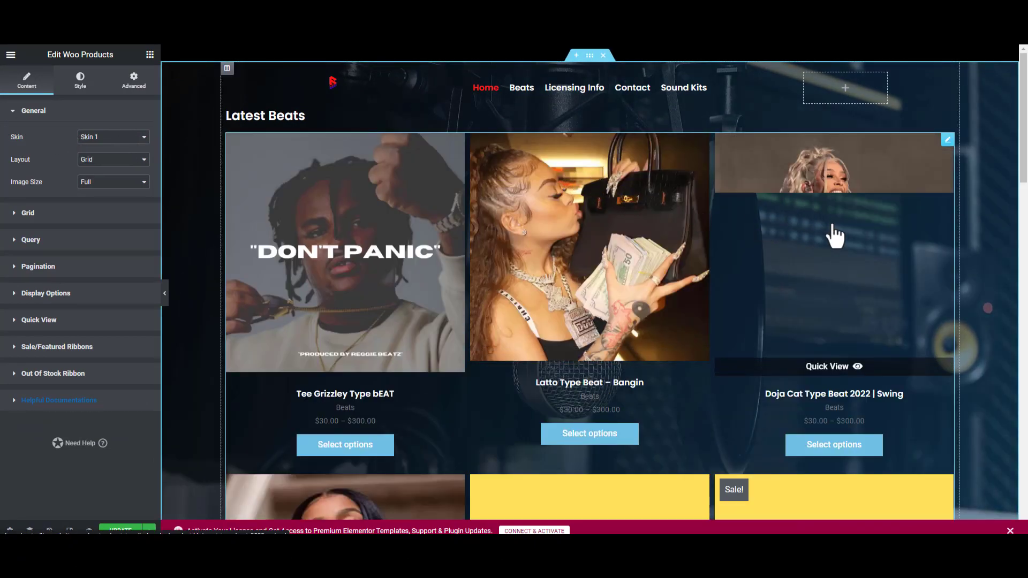
# Set the Latest Beats grid to show 6 products per row.
pyautogui.scroll(-1, 833, 232)
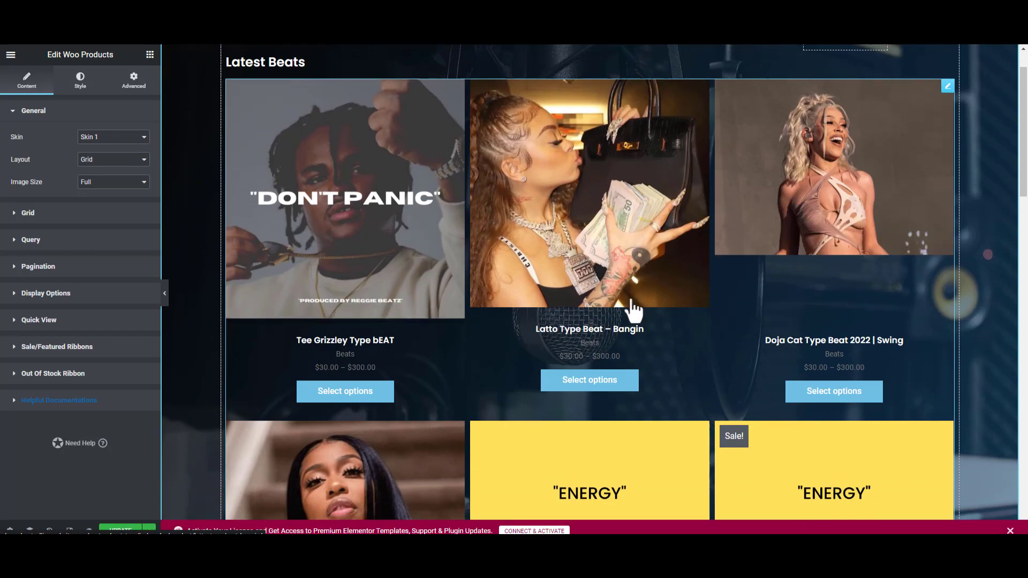
pyautogui.scroll(-2, 650, 313)
pyautogui.scroll(3, 651, 313)
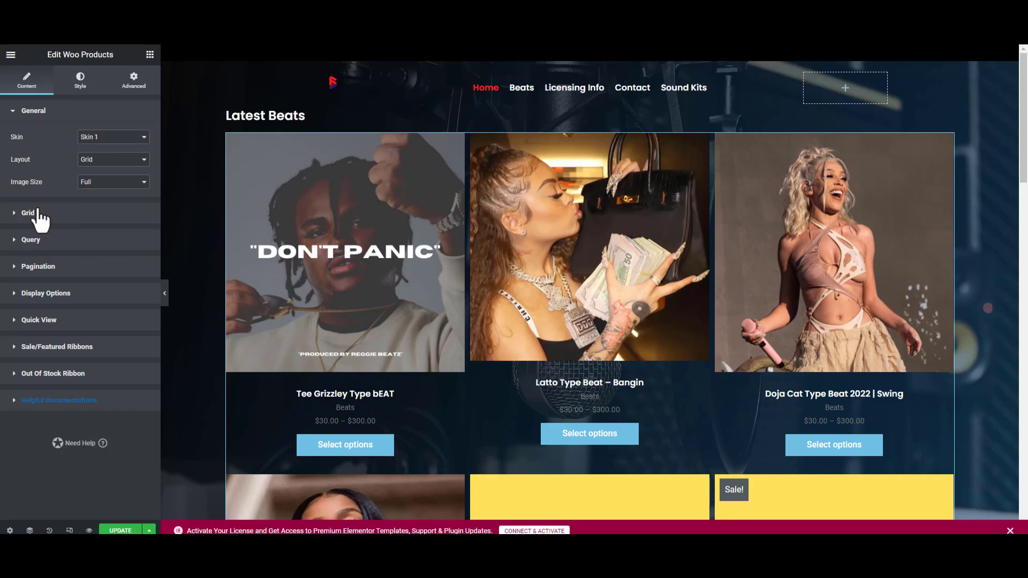
pyautogui.click(41, 214)
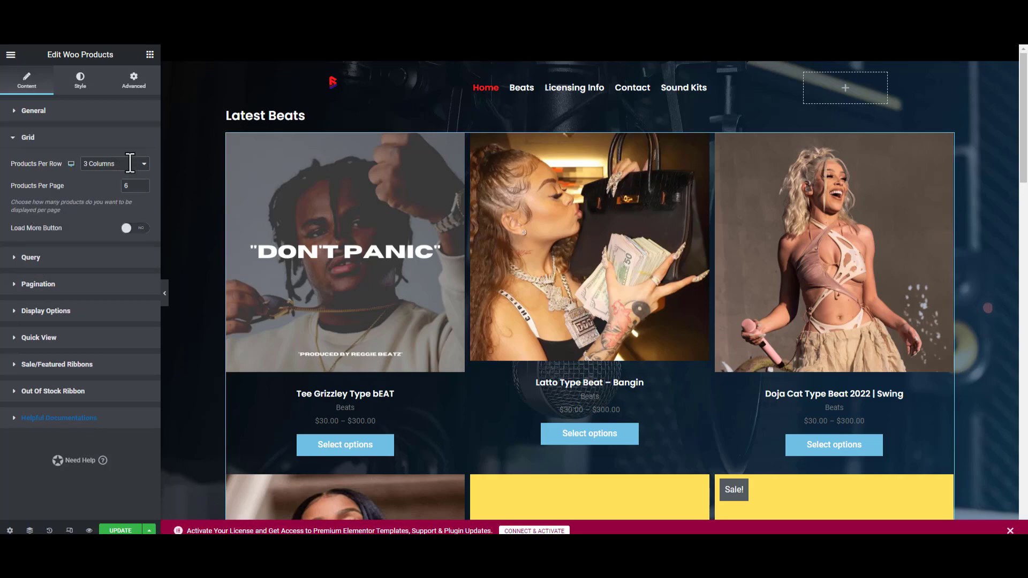
pyautogui.click(104, 216)
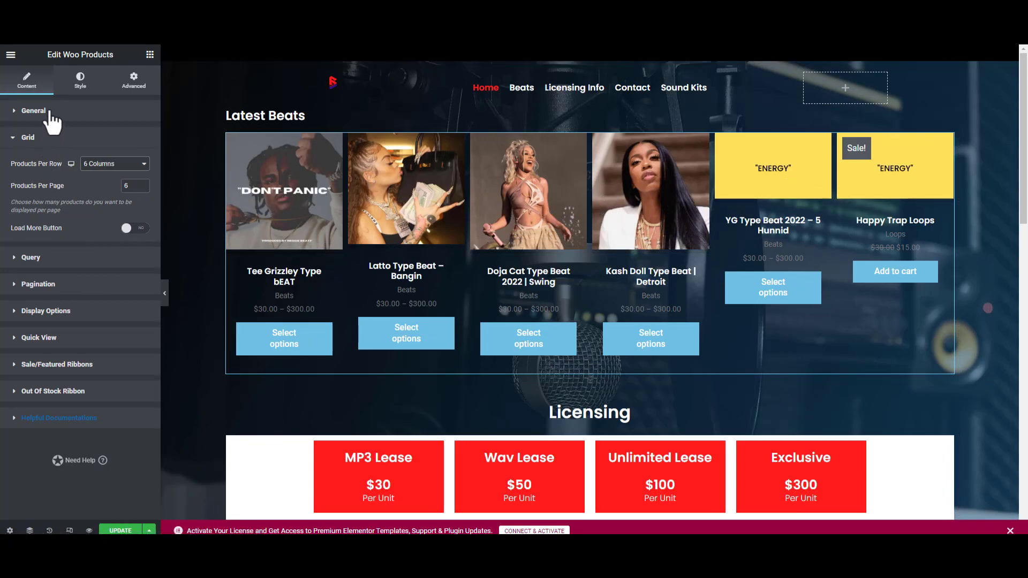
# Set the grid's product image size to WooCommerce Thumbnail.
pyautogui.click(34, 111)
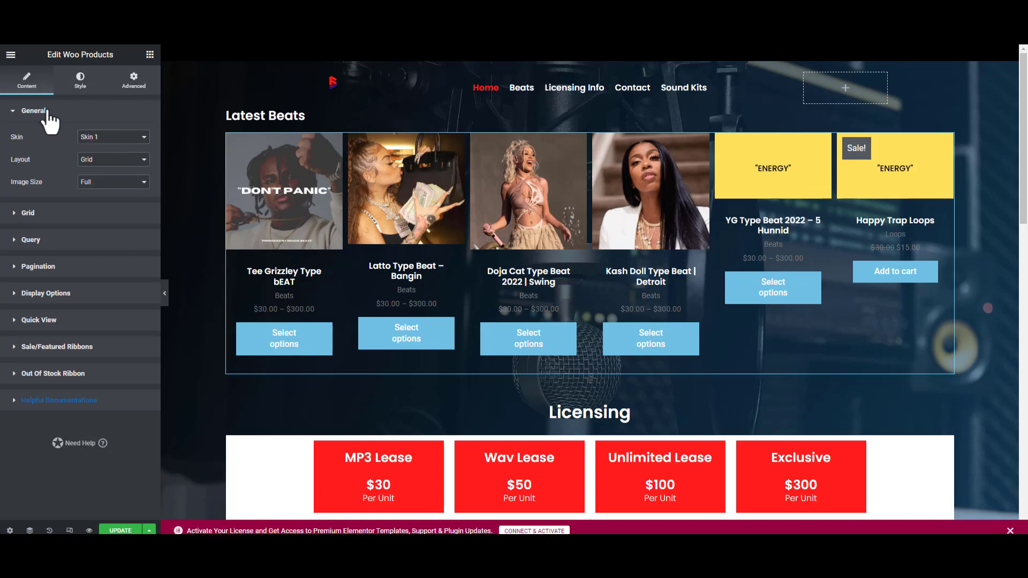
pyautogui.click(114, 184)
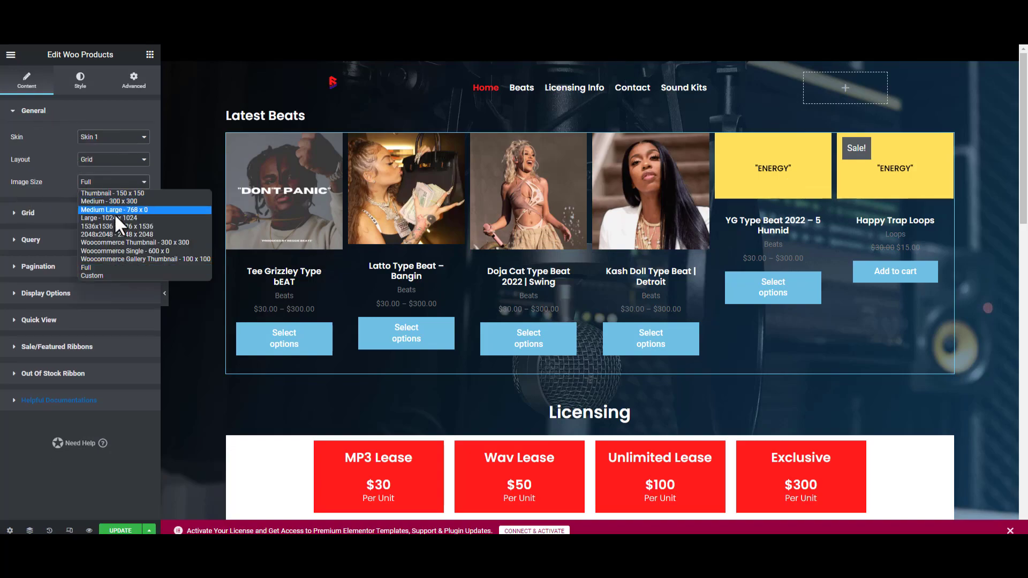
pyautogui.click(131, 242)
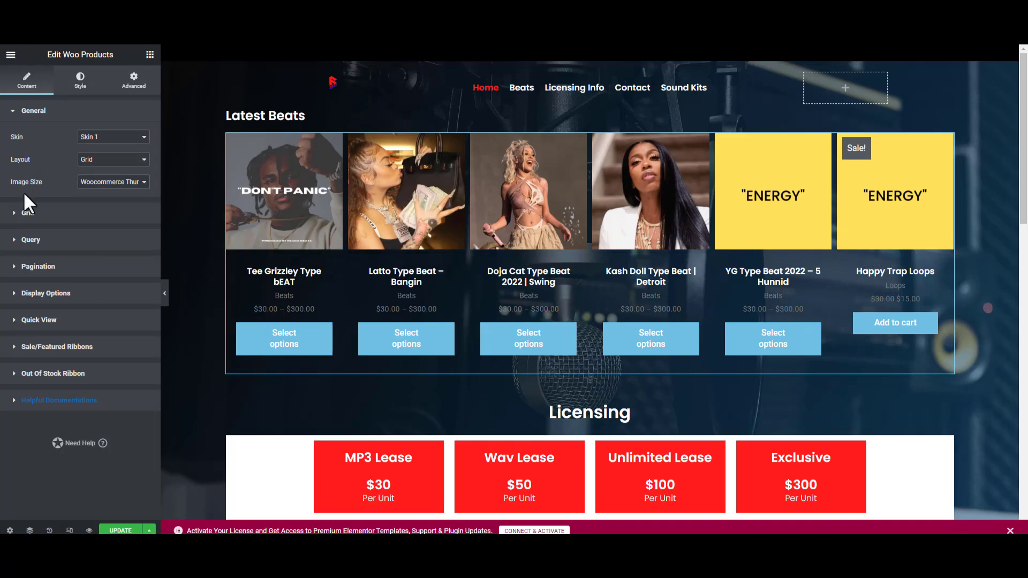
pyautogui.click(32, 240)
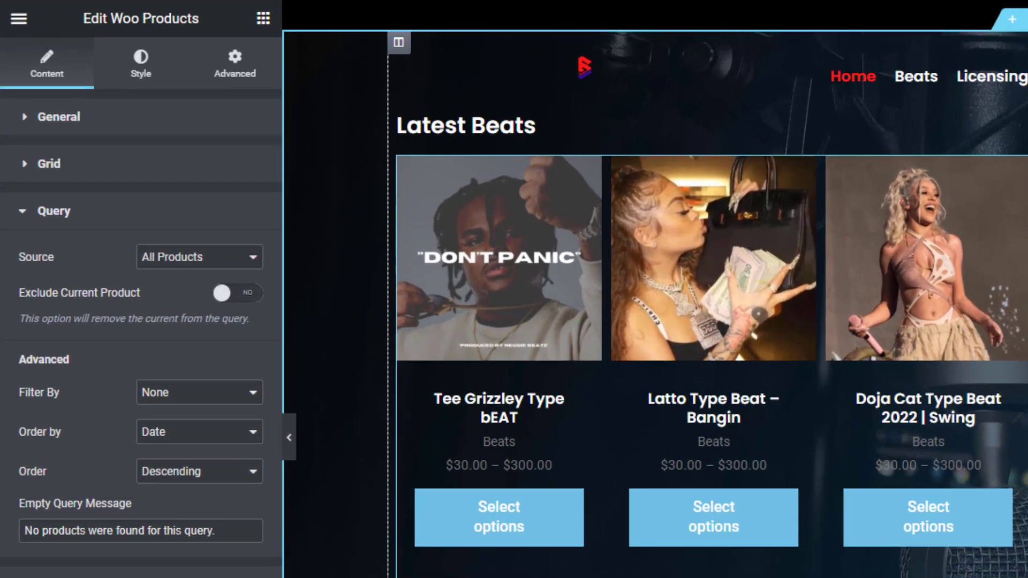
# Switch the grid's source to Custom Query and restrict it to the Beats category.
pyautogui.click(152, 262)
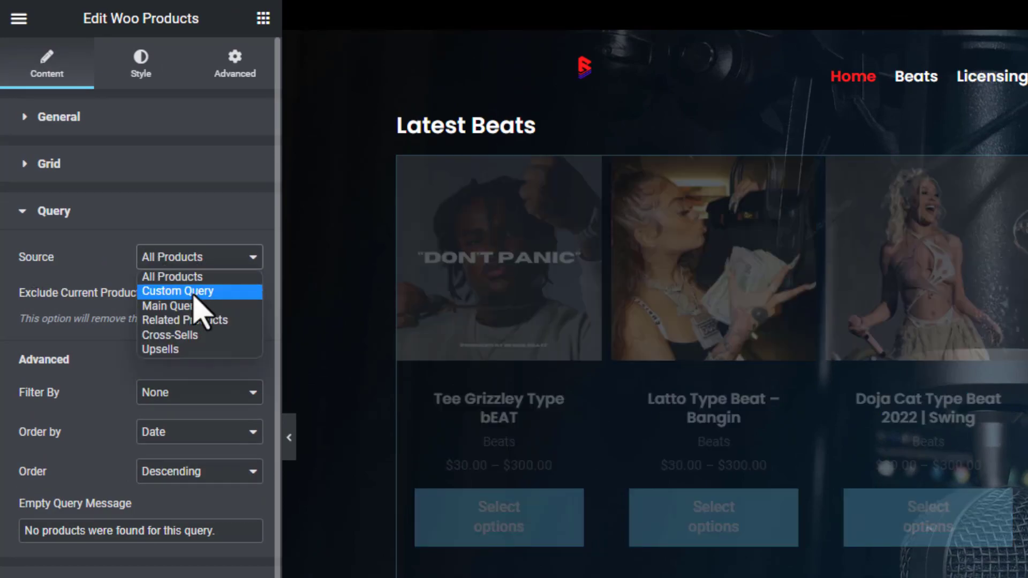
pyautogui.click(194, 295)
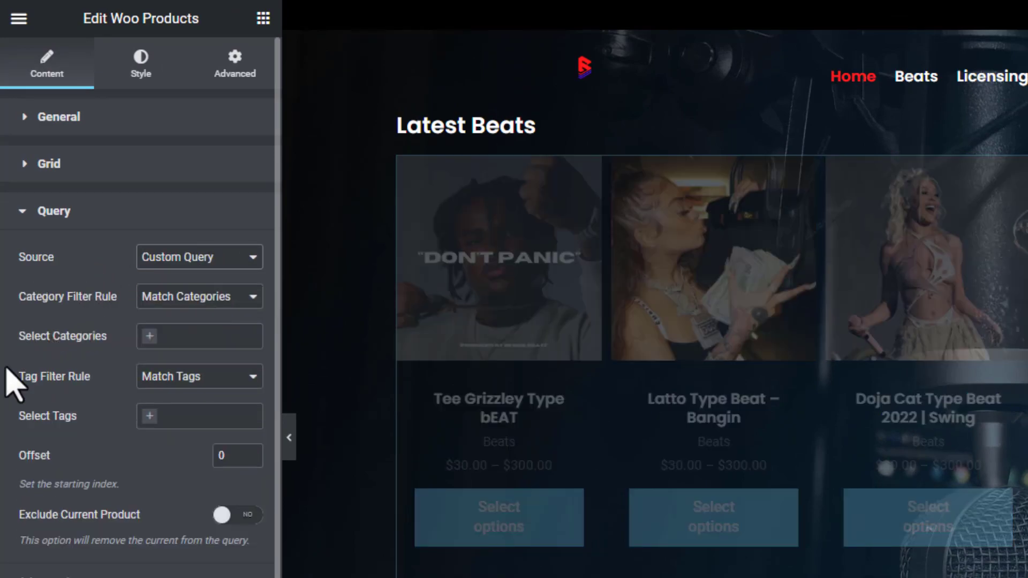
pyautogui.click(160, 336)
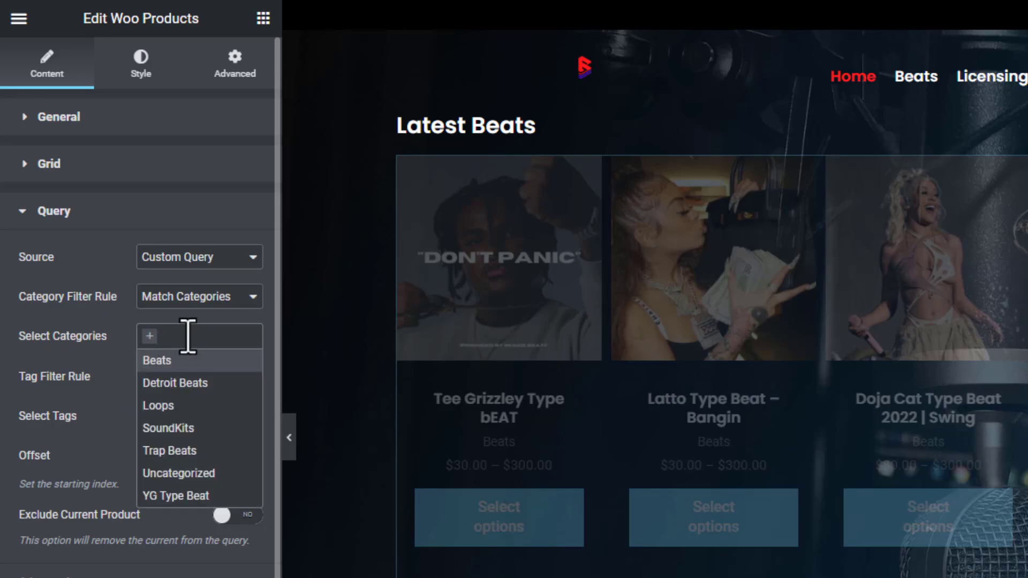
pyautogui.click(179, 365)
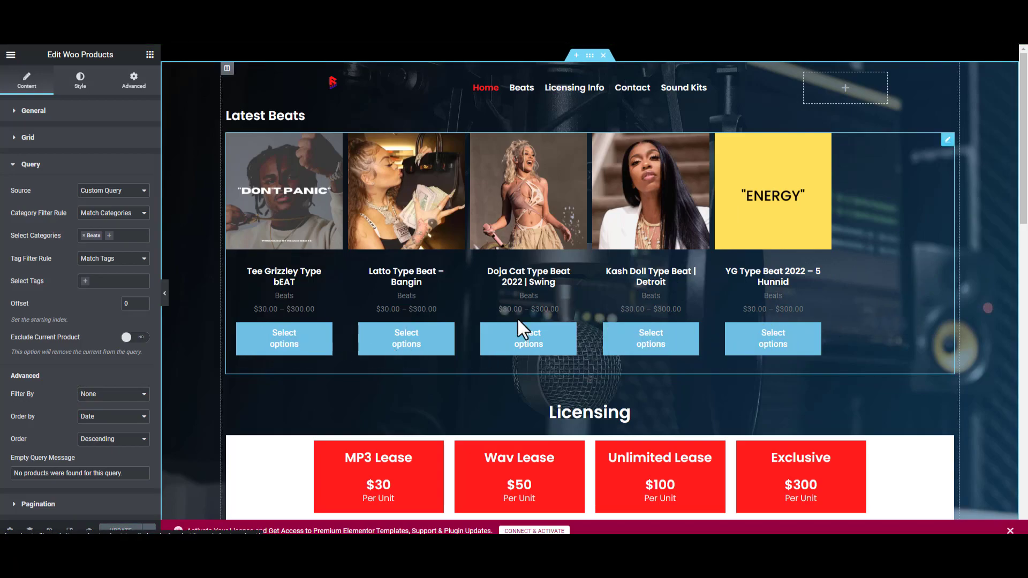
# Open the MP3 Lease heading's Advanced background colour and select its #FF1B1B hex code.
pyautogui.scroll(-1, 530, 317)
pyautogui.scroll(1, 465, 419)
pyautogui.scroll(-2, 445, 351)
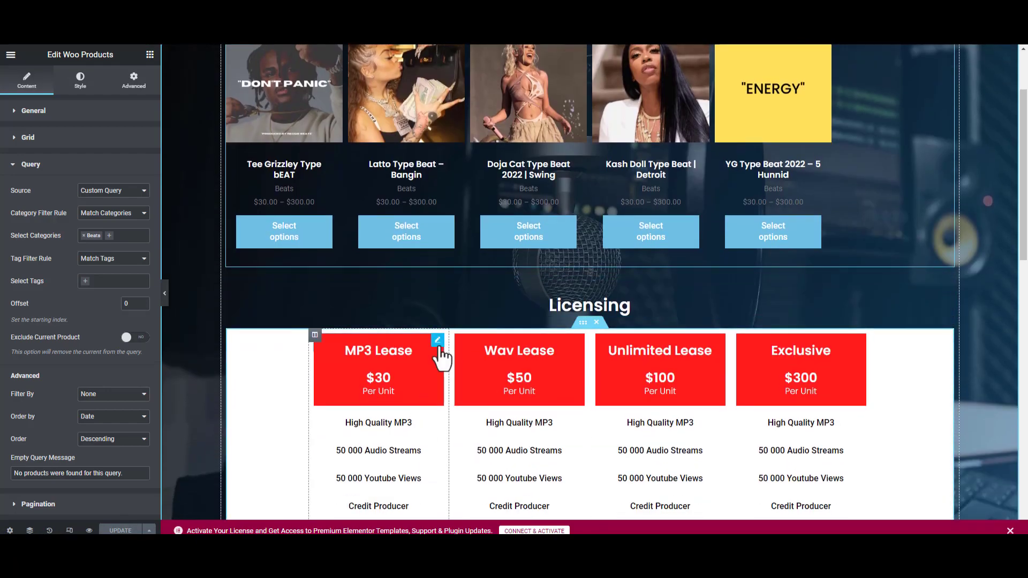
pyautogui.click(437, 341)
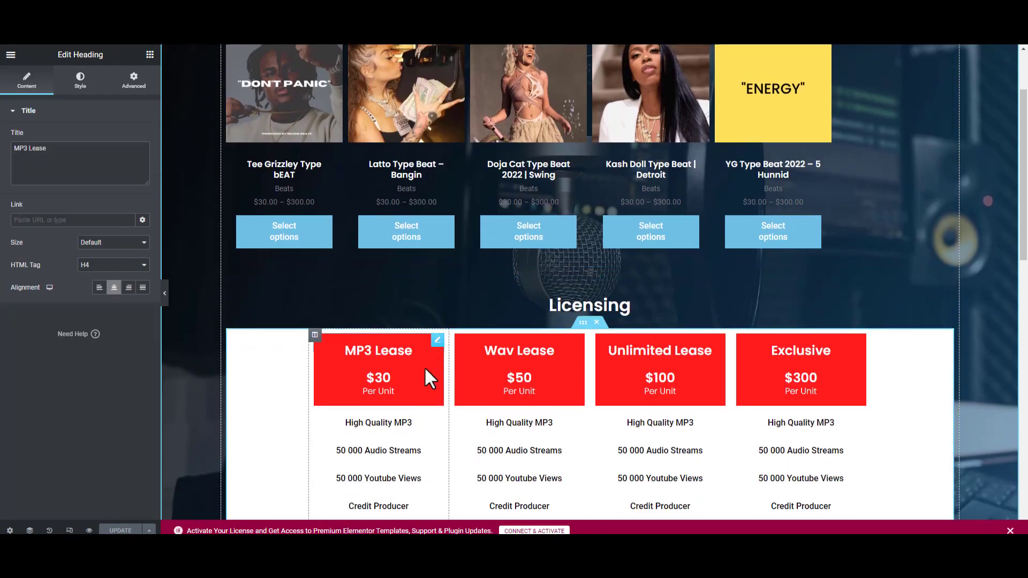
pyautogui.click(135, 83)
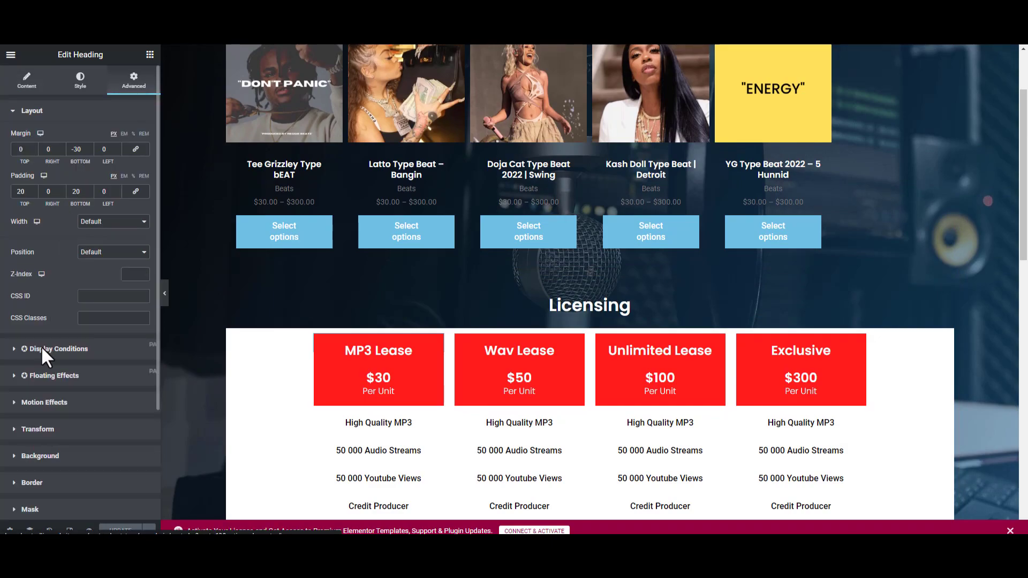
pyautogui.click(52, 458)
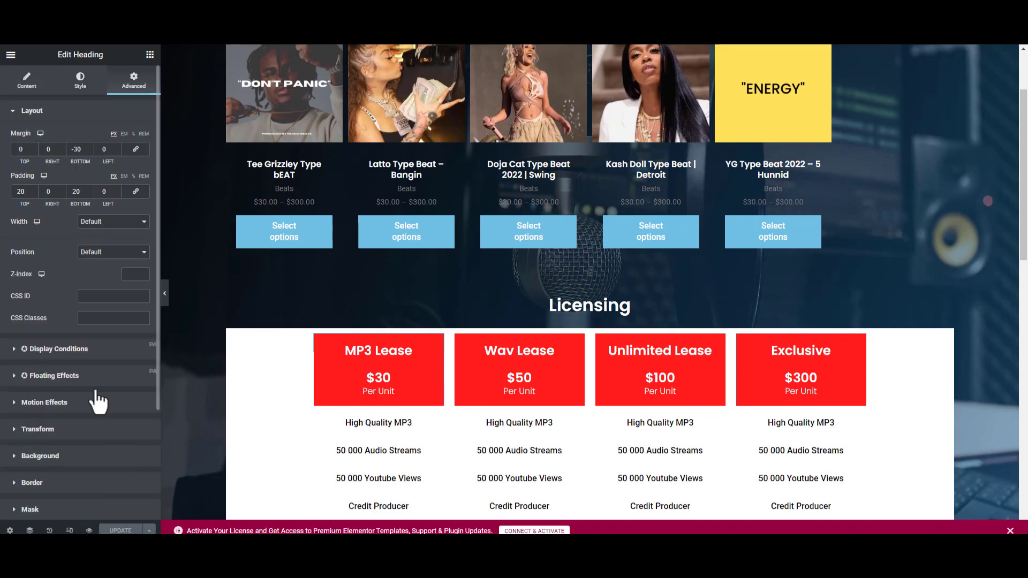
pyautogui.click(143, 317)
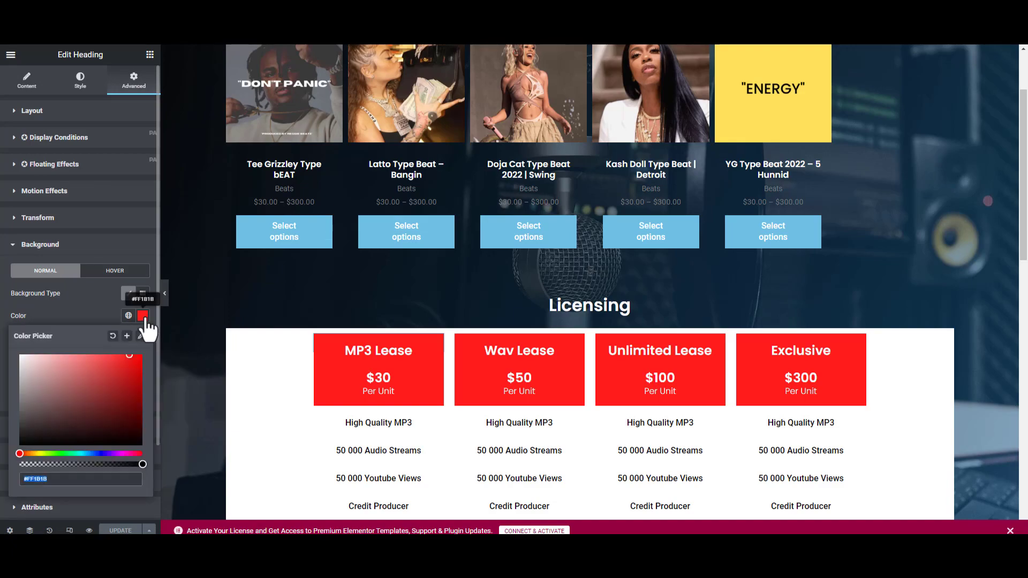
pyautogui.click(60, 481)
pyautogui.hotkey('ctrl', 'c')
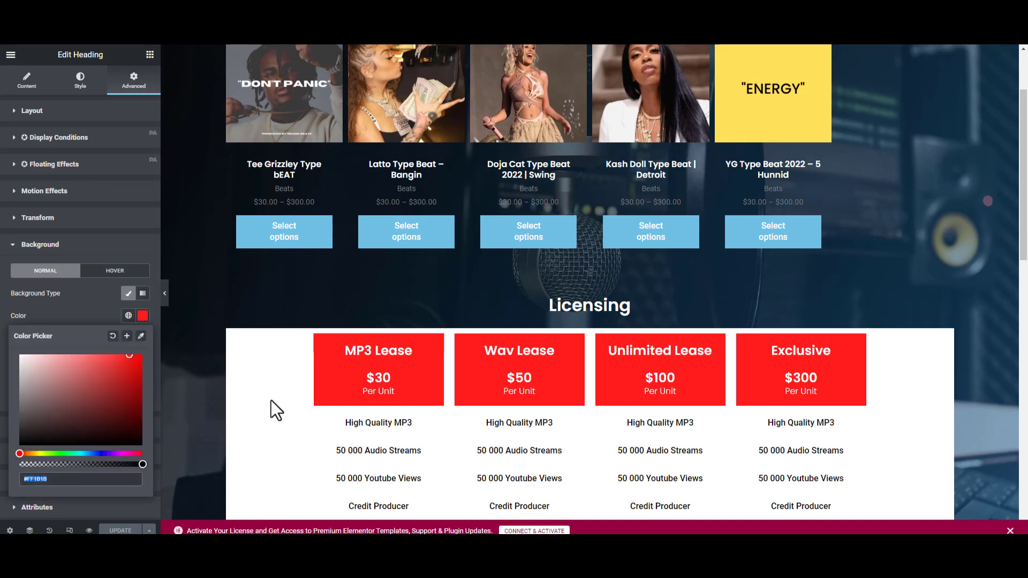
# Give the Latest Beats grid's Add To Cart buttons a classic #FF1B1B background colour.
pyautogui.scroll(2, 348, 164)
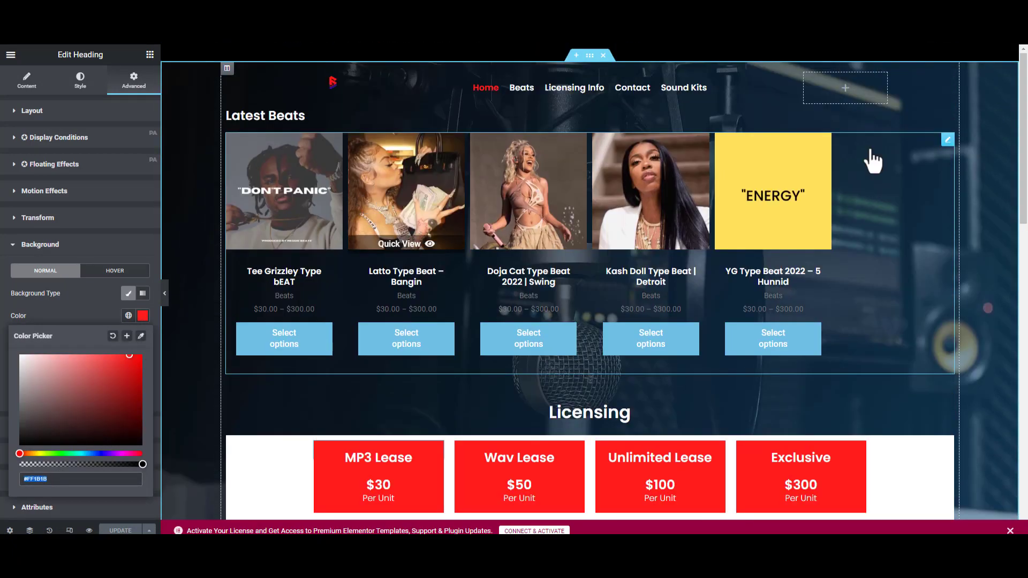
pyautogui.click(947, 142)
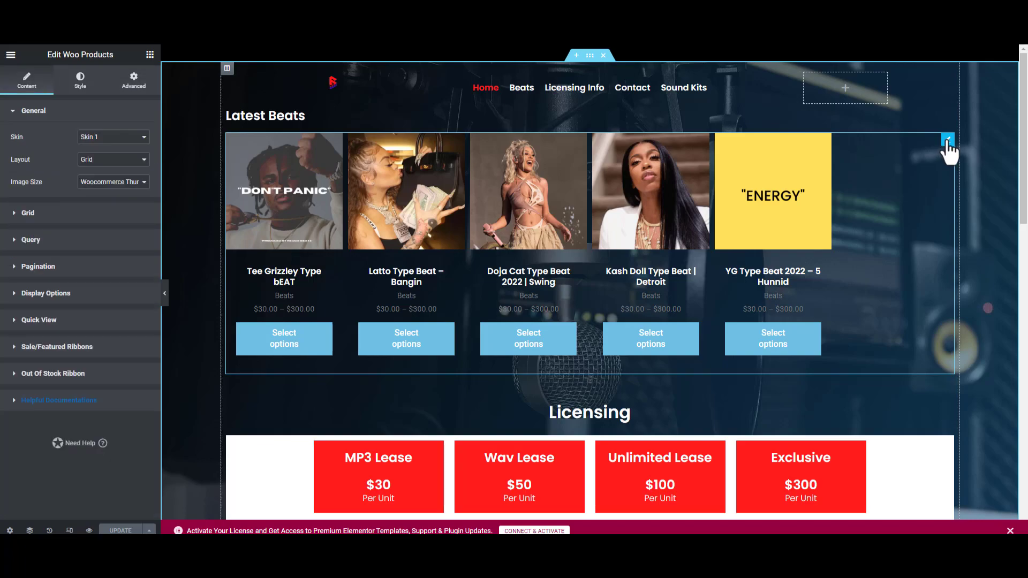
pyautogui.click(81, 81)
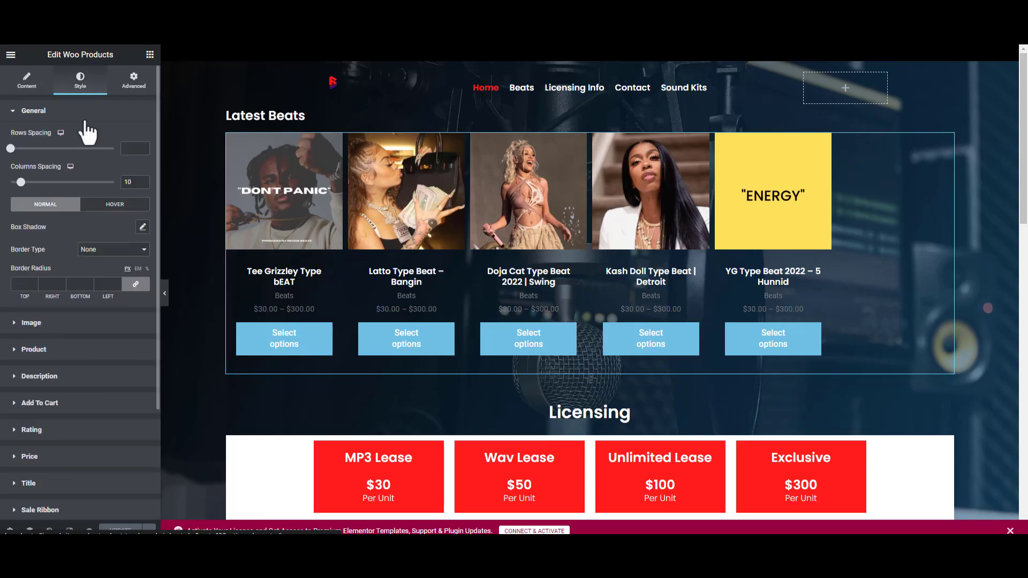
pyautogui.scroll(-1, 62, 217)
pyautogui.scroll(-1, 62, 217)
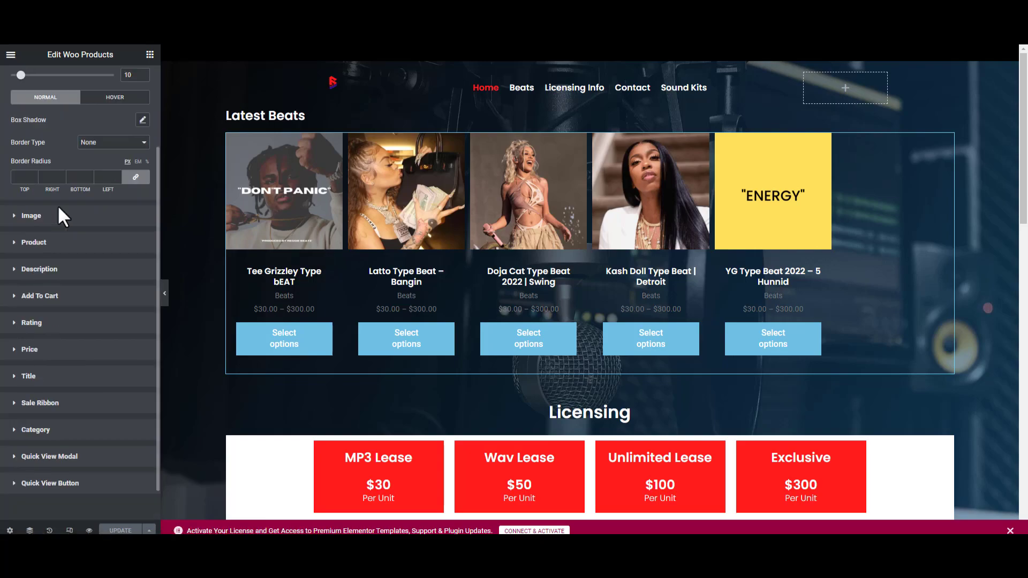
pyautogui.click(68, 292)
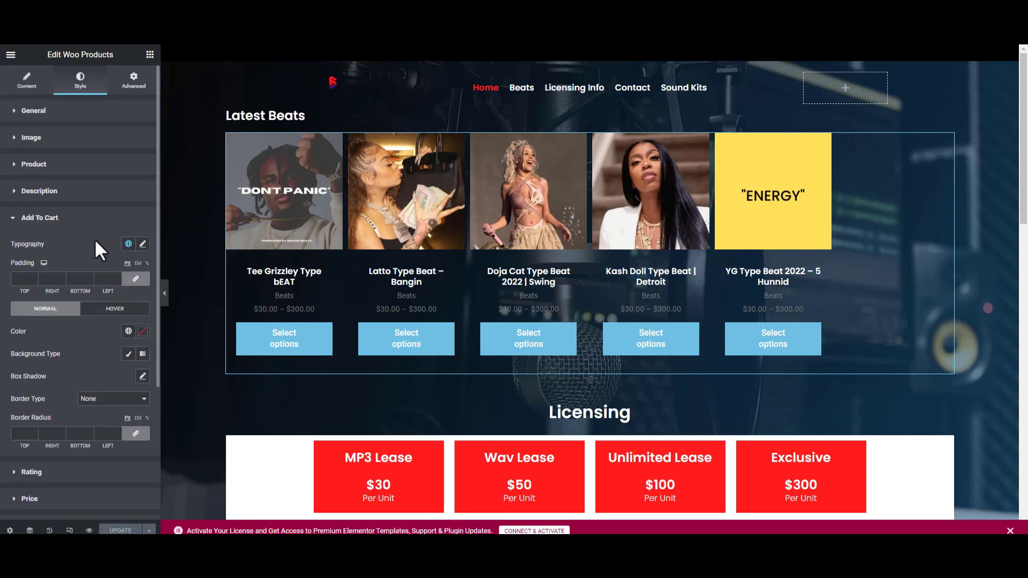
pyautogui.scroll(-1, 111, 300)
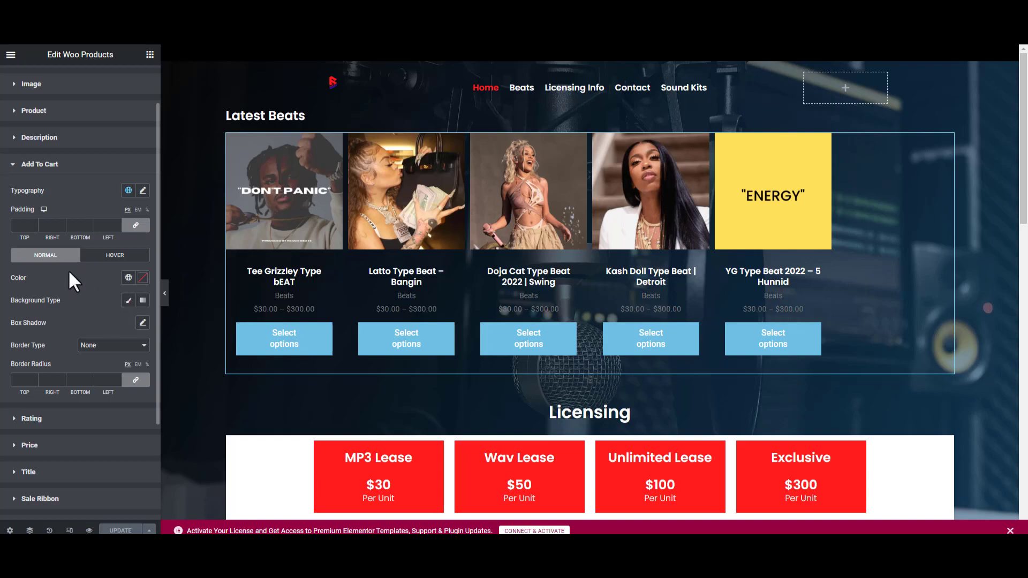
pyautogui.click(129, 301)
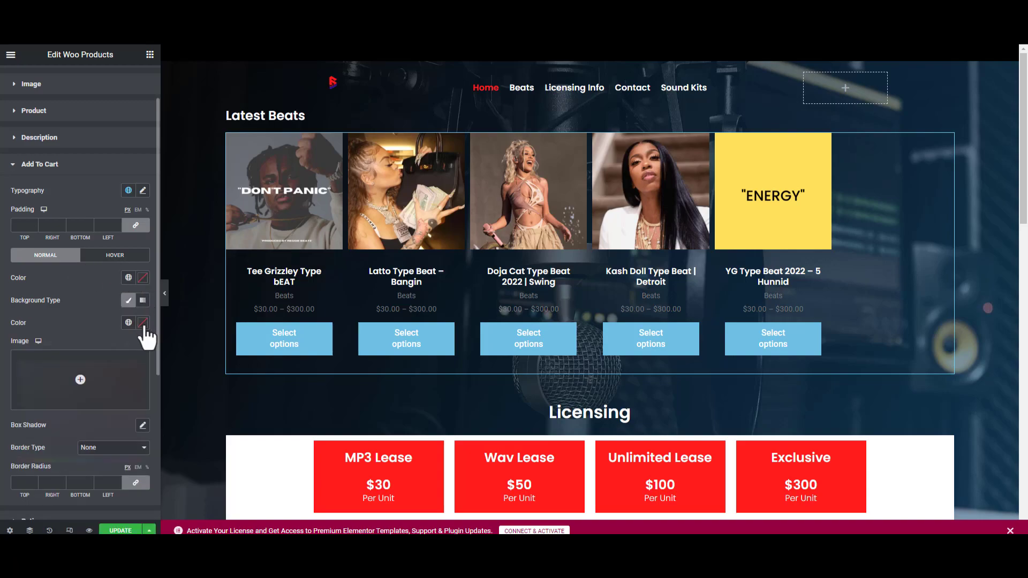
pyautogui.click(143, 323)
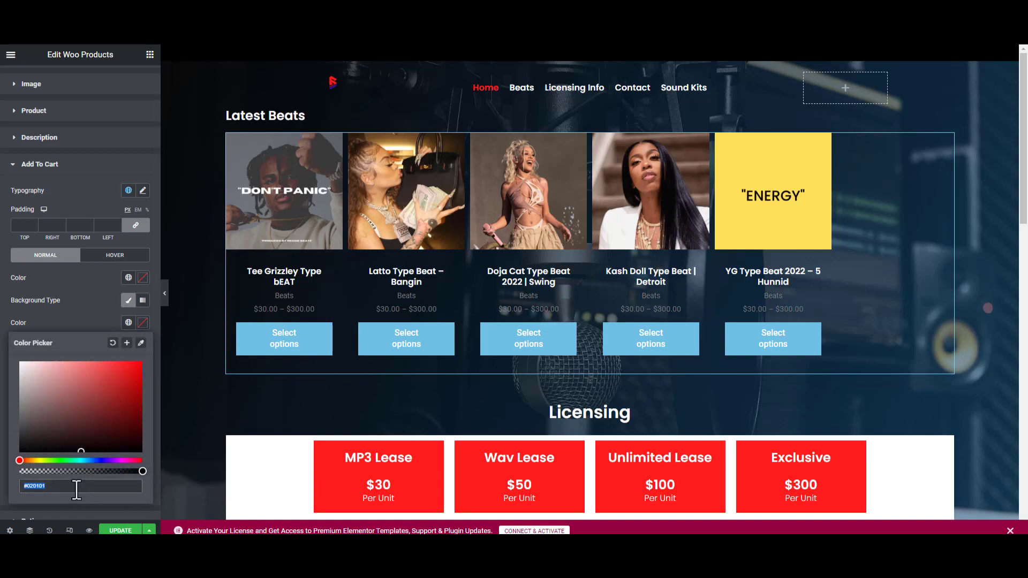
pyautogui.hotkey('ctrl', 'v')
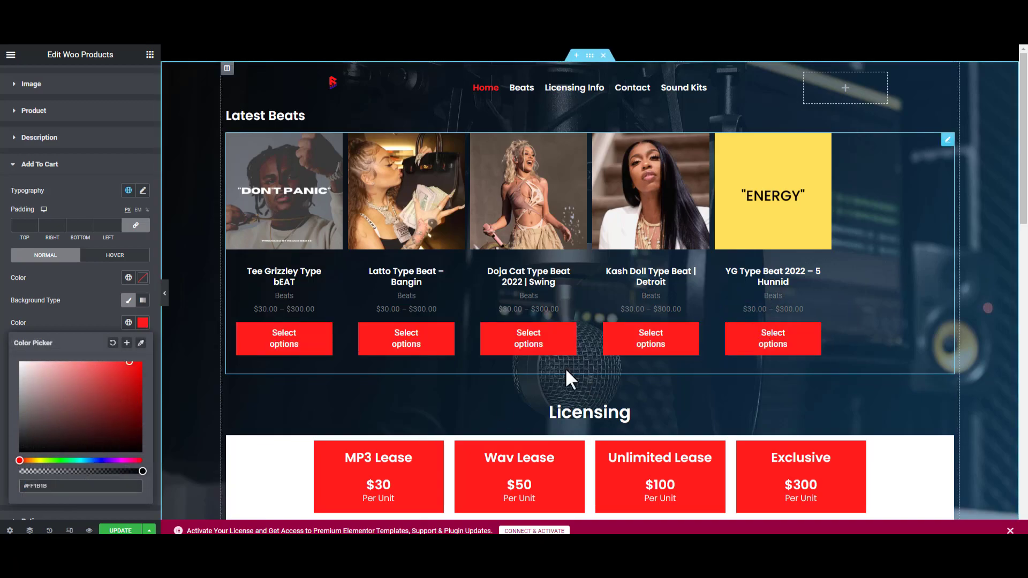
pyautogui.click(123, 530)
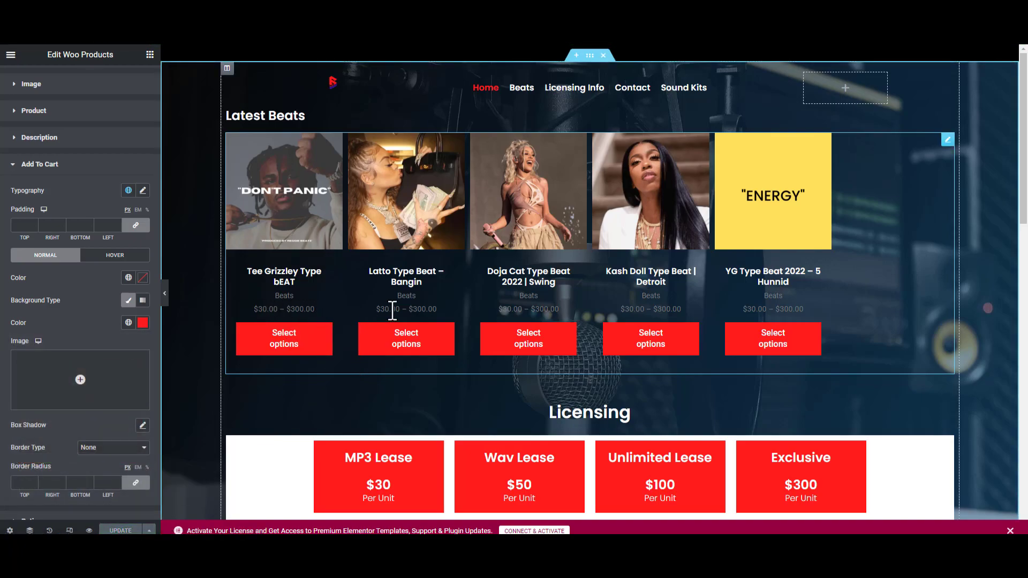
# Set the Latest Beats prices to colour #FFFFFF with Bold typography weight.
pyautogui.click(56, 167)
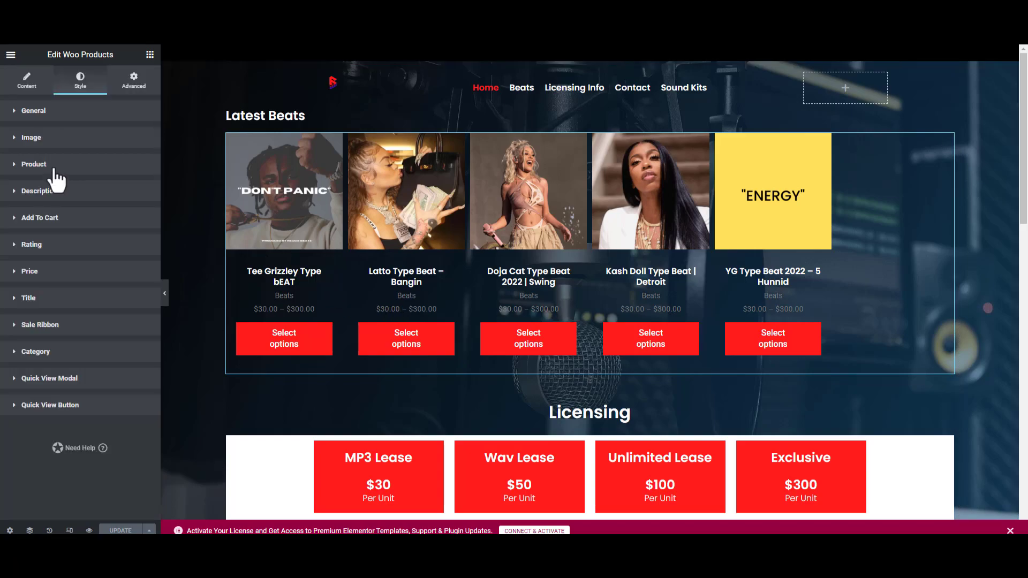
pyautogui.click(49, 276)
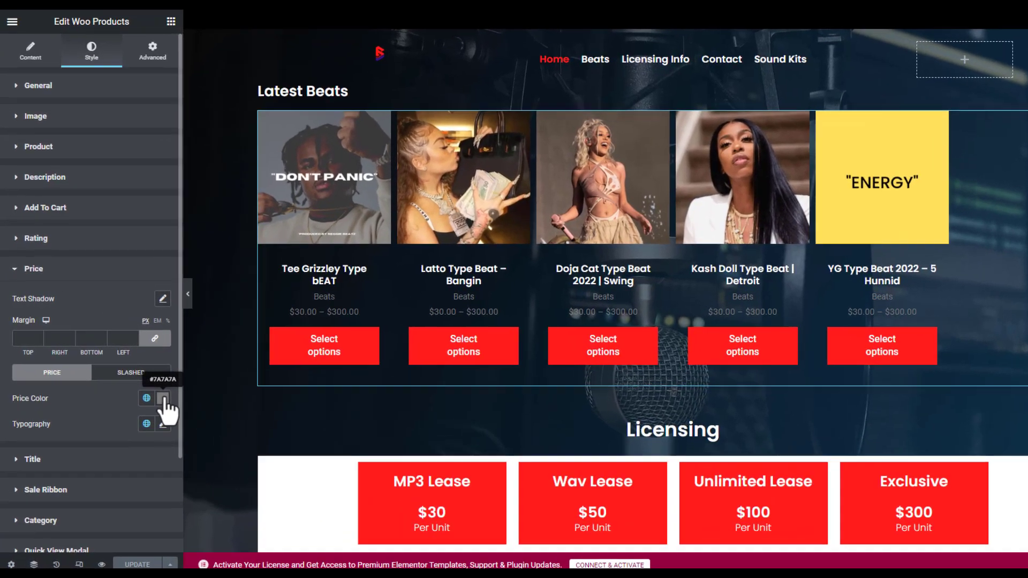
pyautogui.click(143, 385)
pyautogui.moveTo(35, 327); pyautogui.dragTo(9, 211)
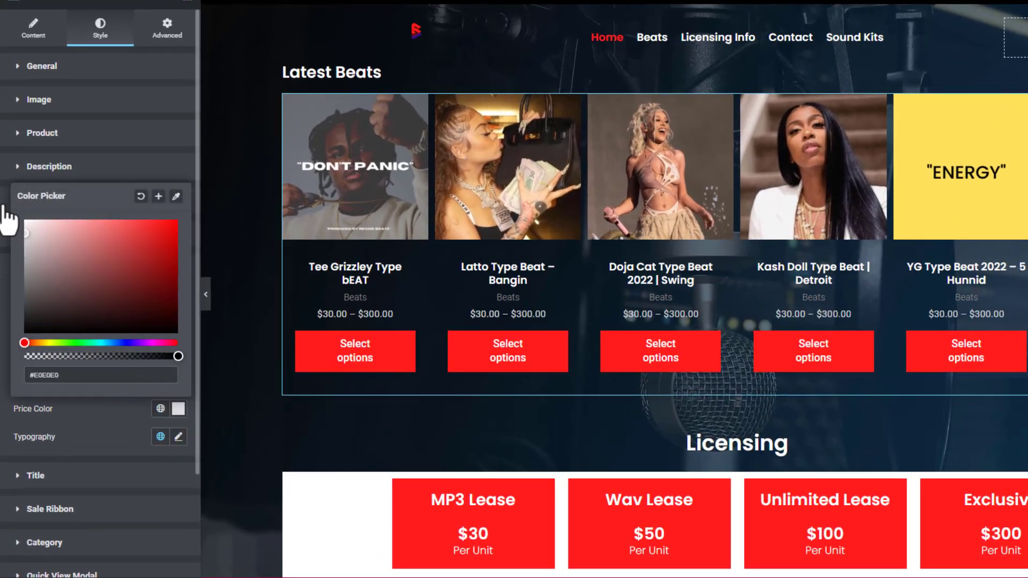
pyautogui.click(87, 166)
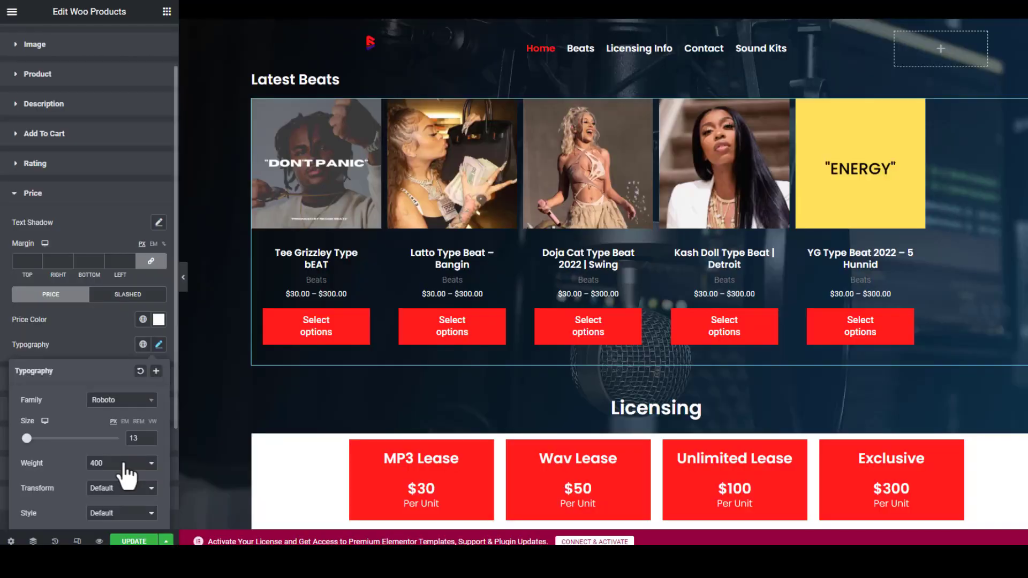
pyautogui.click(121, 463)
pyautogui.click(115, 448)
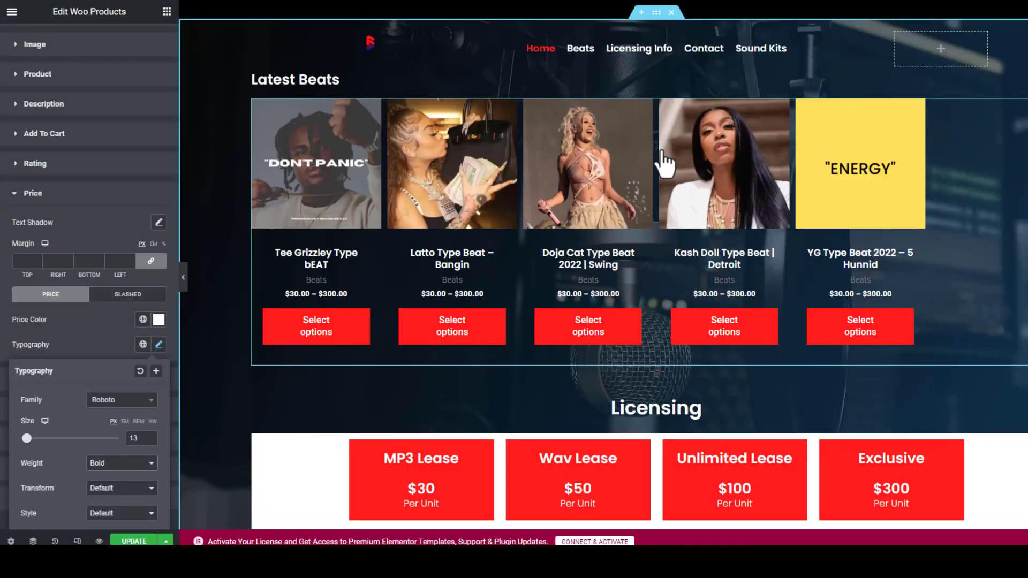
pyautogui.press('Escape')
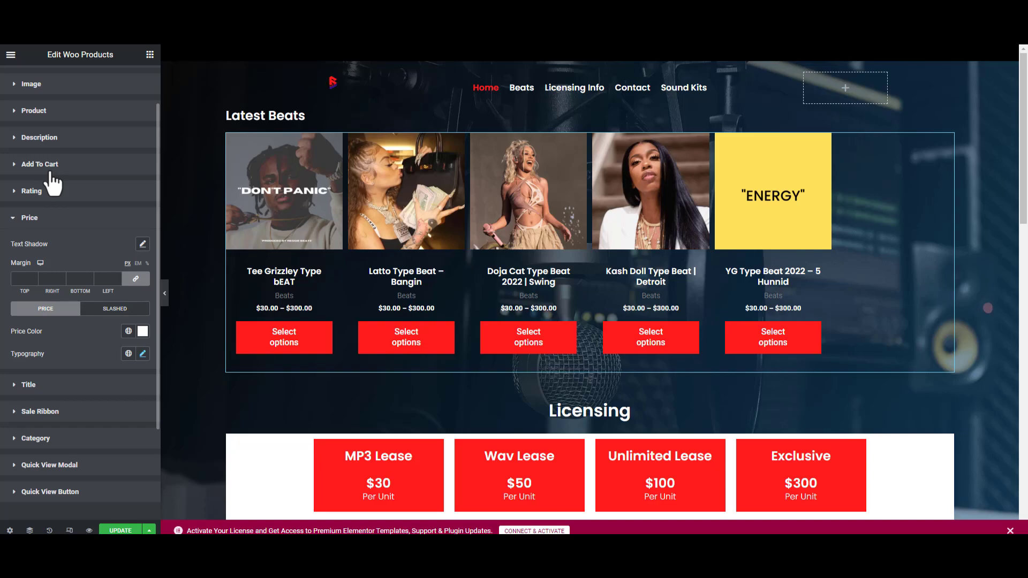
# Give the Select options buttons a Solid border with corner radius 27.
pyautogui.click(52, 170)
pyautogui.scroll(-4, 64, 298)
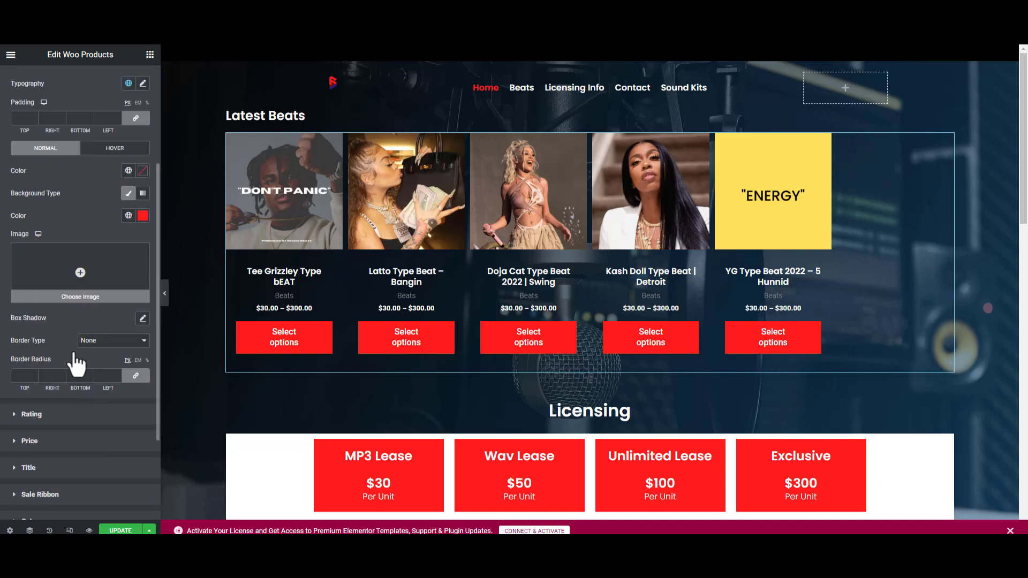
pyautogui.click(114, 341)
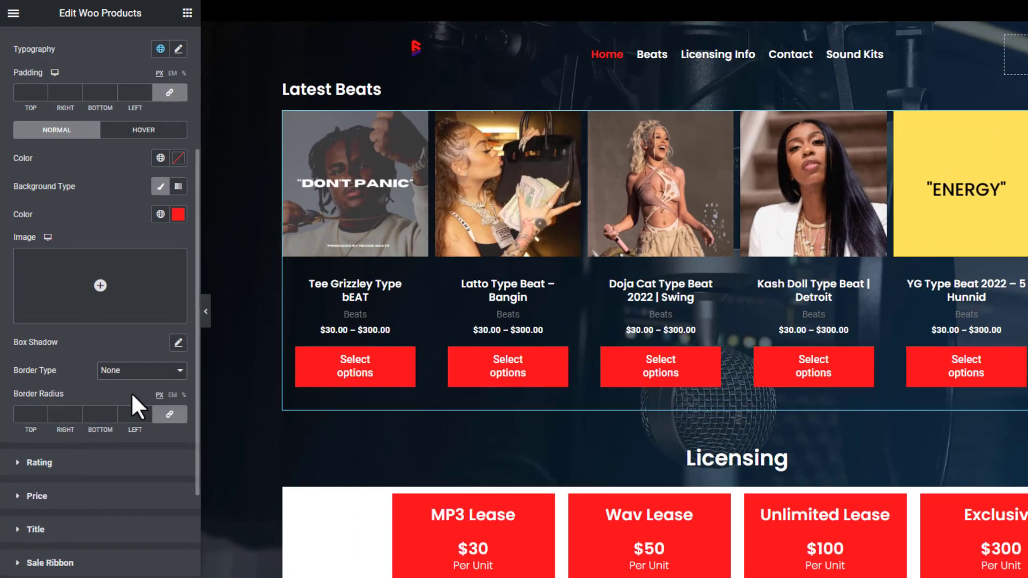
pyautogui.click(133, 407)
pyautogui.scroll(-2, 51, 478)
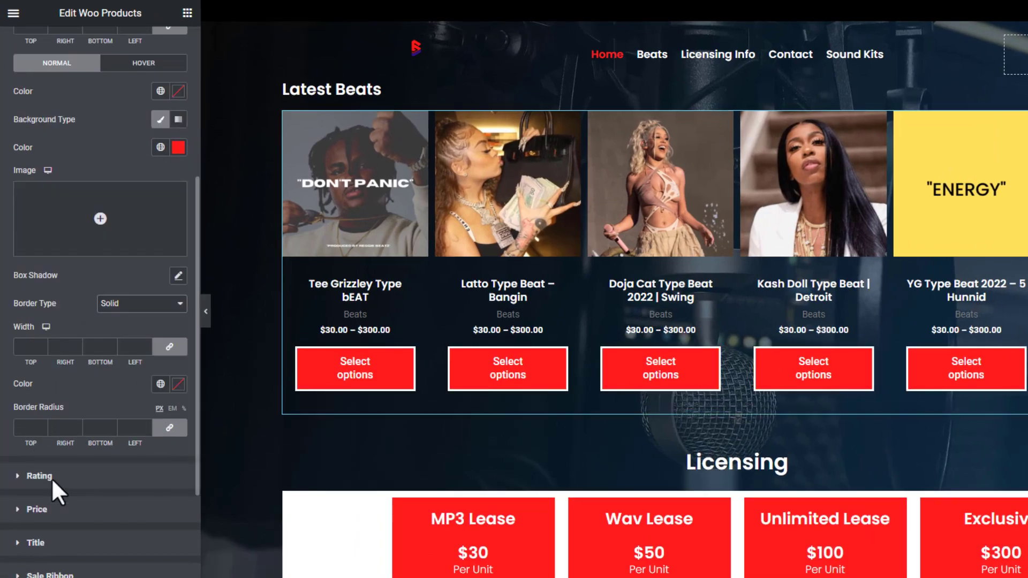
pyautogui.click(42, 425)
pyautogui.click(43, 425)
# Set the Select options button text size to 14.
pyautogui.scroll(-3, 81, 402)
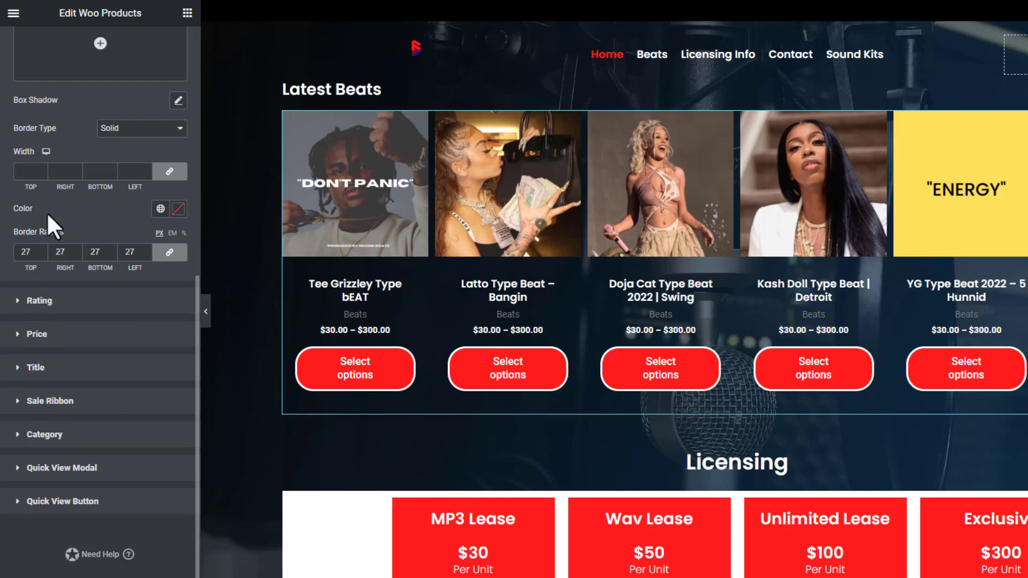
pyautogui.scroll(8, 50, 230)
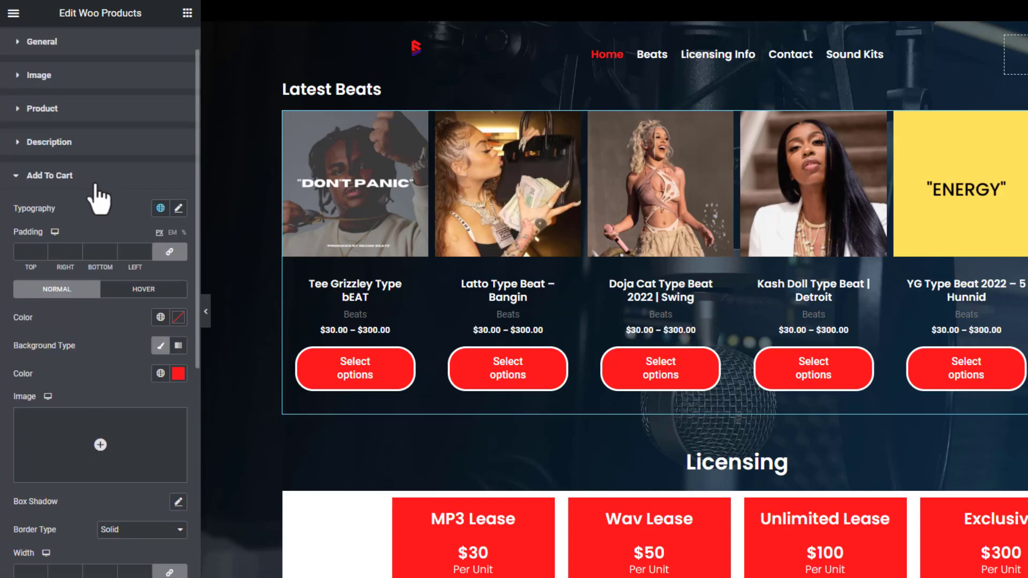
pyautogui.click(178, 209)
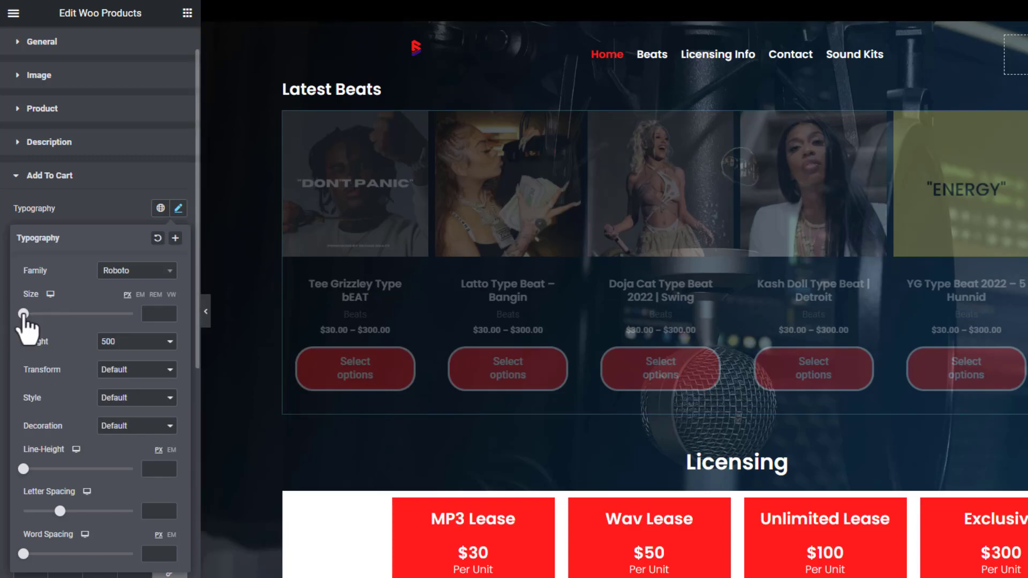
pyautogui.moveTo(23, 313); pyautogui.dragTo(30, 314)
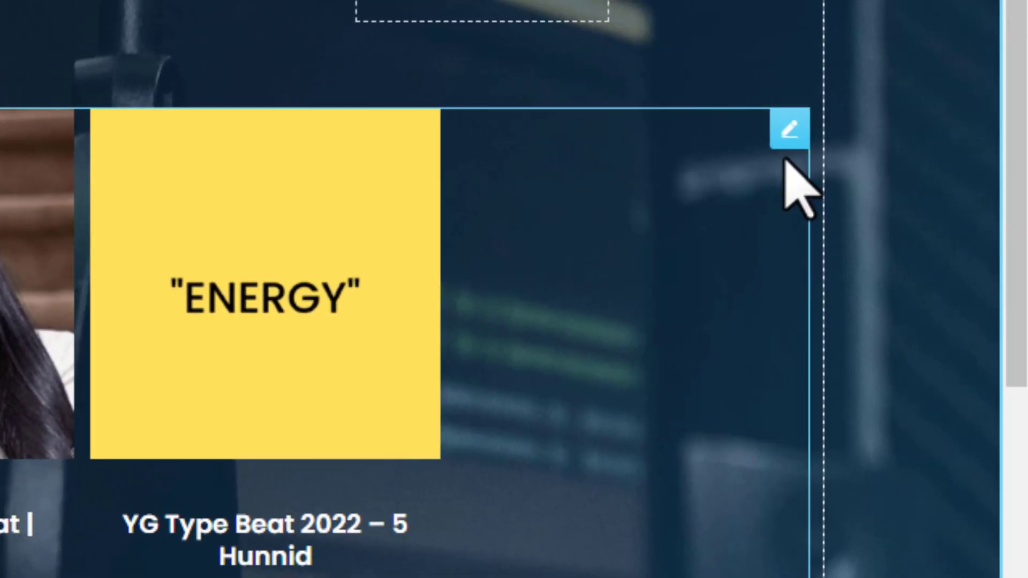
# Duplicate the Woo Products grid and Latest Beats heading, moving the heading copy above the second grid.
pyautogui.rightClick(789, 141)
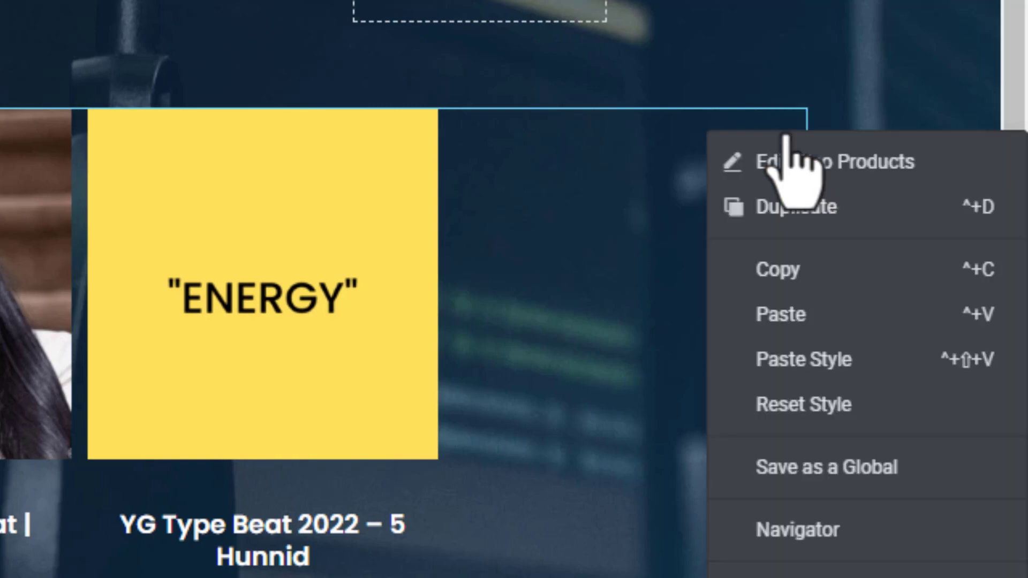
pyautogui.click(801, 220)
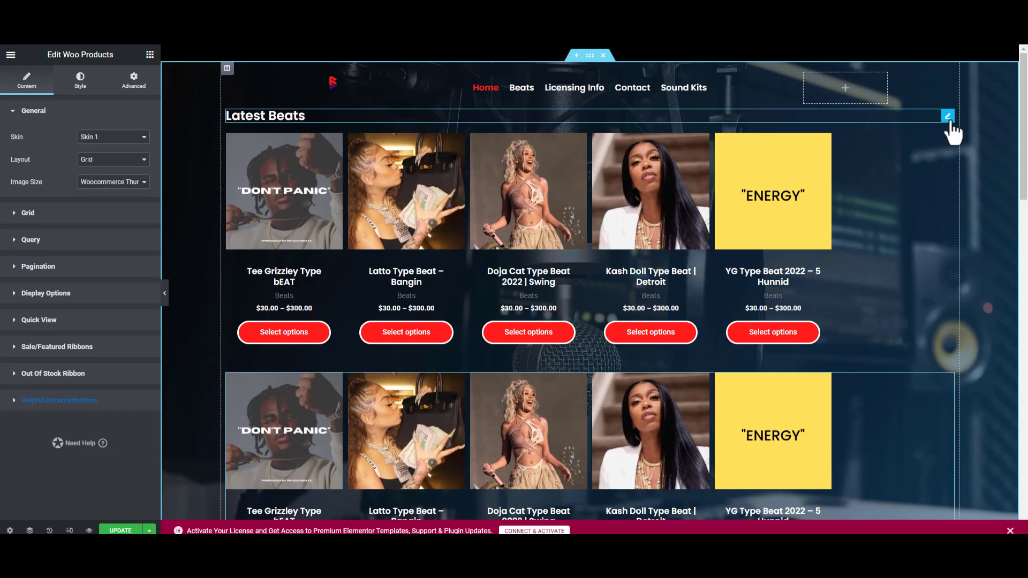
pyautogui.rightClick(949, 122)
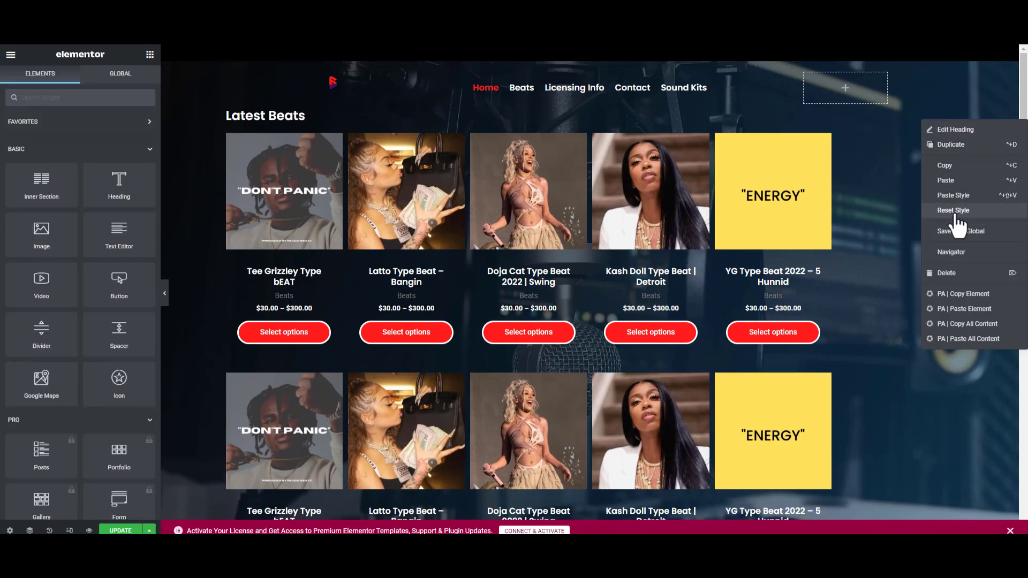
pyautogui.click(955, 145)
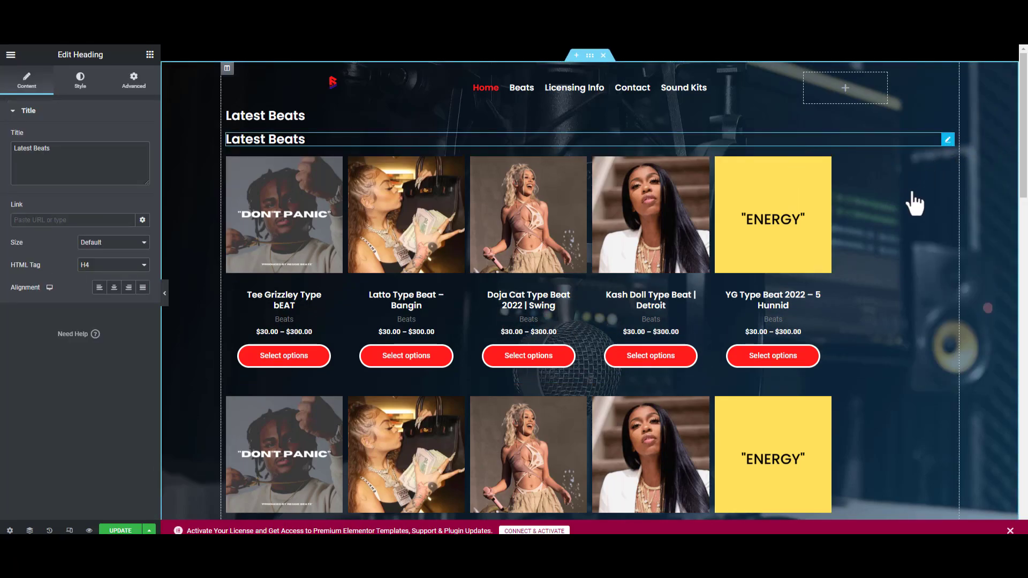
pyautogui.moveTo(910, 140); pyautogui.dragTo(758, 342)
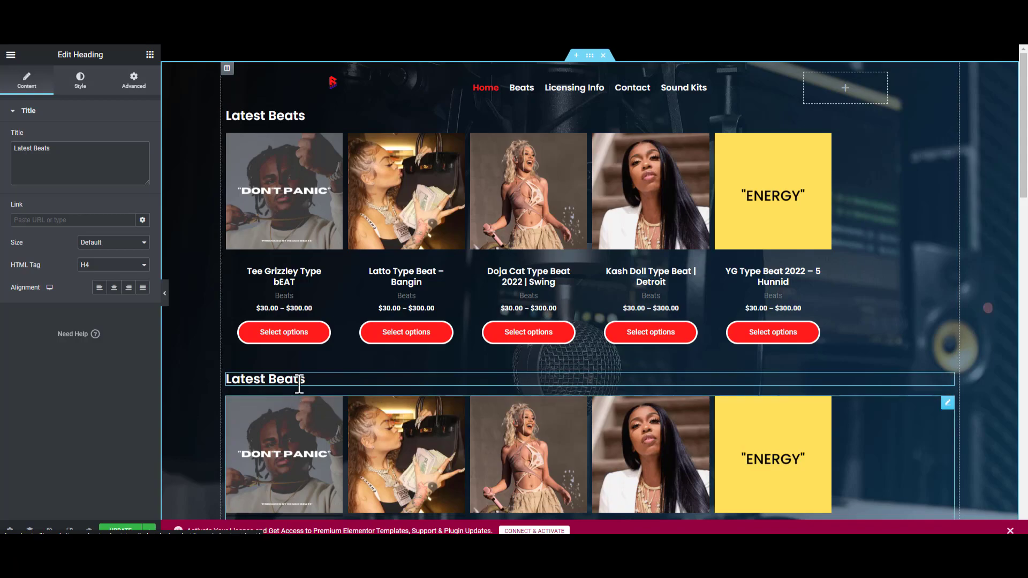
# Rename the copied heading to 'Trending Beats' and preview the page changes.
pyautogui.click(305, 379)
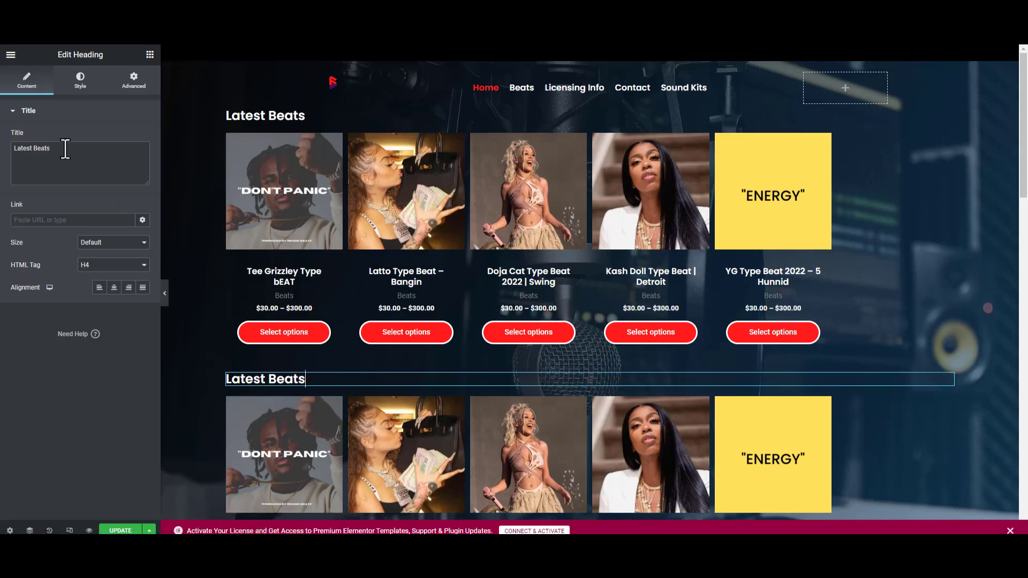
pyautogui.moveTo(60, 149); pyautogui.dragTo(1, 154)
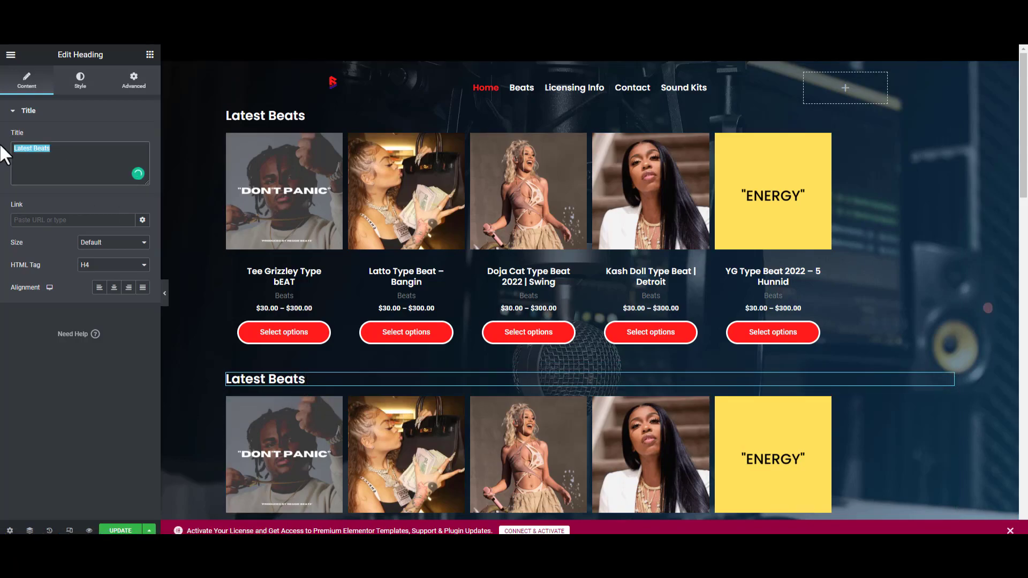
pyautogui.write('Trending Beats')
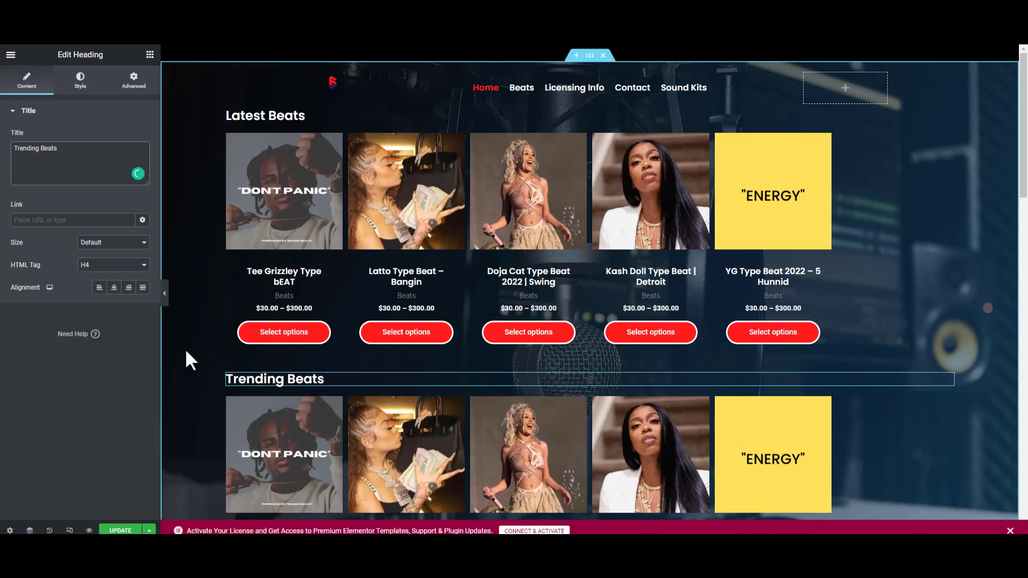
pyautogui.click(89, 530)
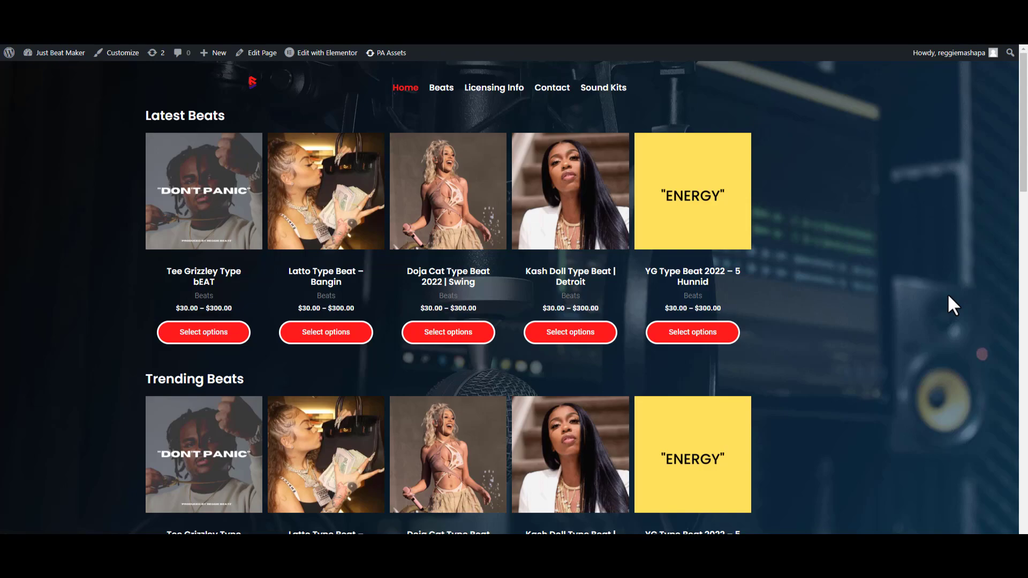
pyautogui.moveTo(610, 214)
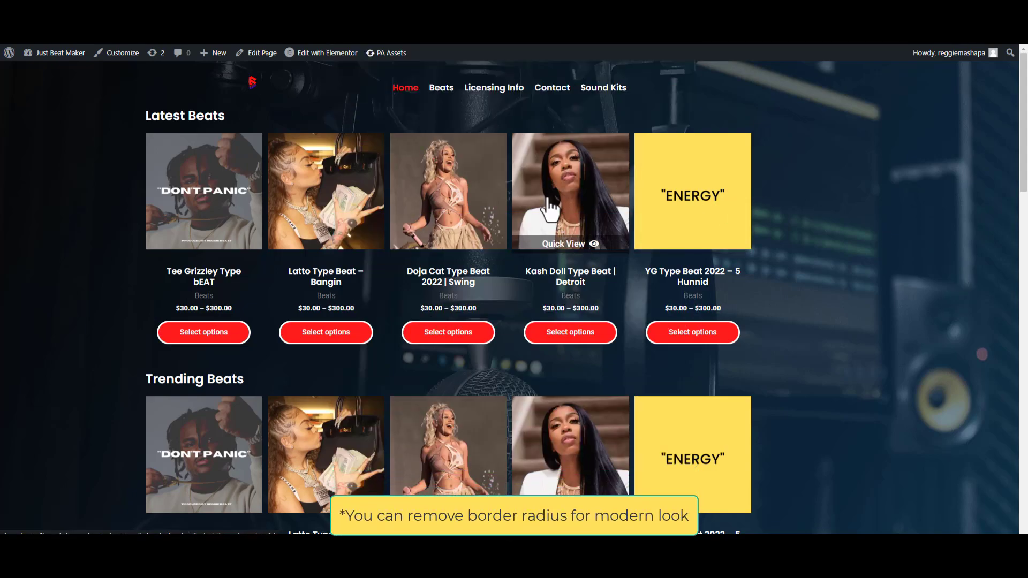